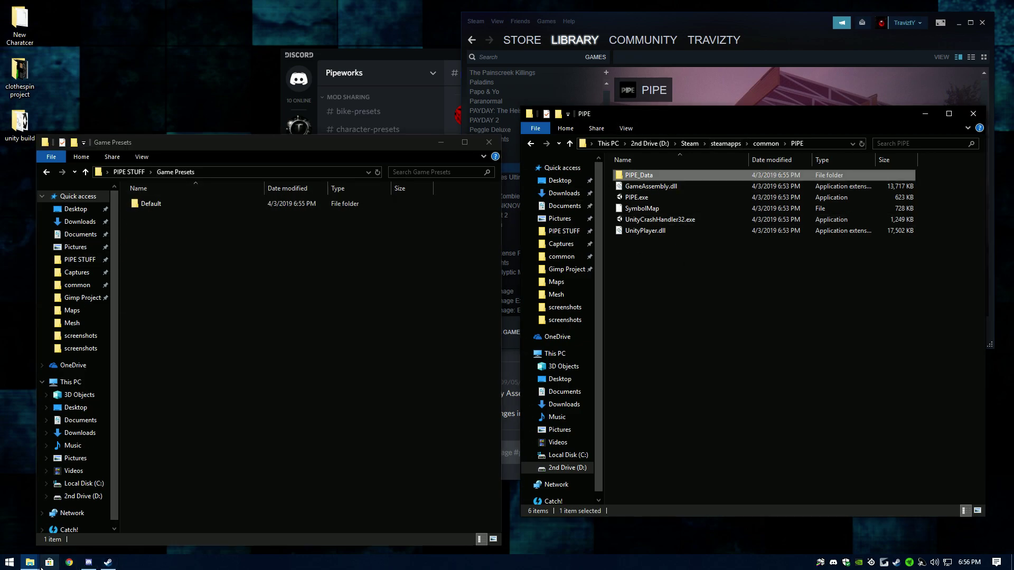
Open the Dans Backyard Trails.rar archive from PIPE STUFF > Maps
click(83, 264)
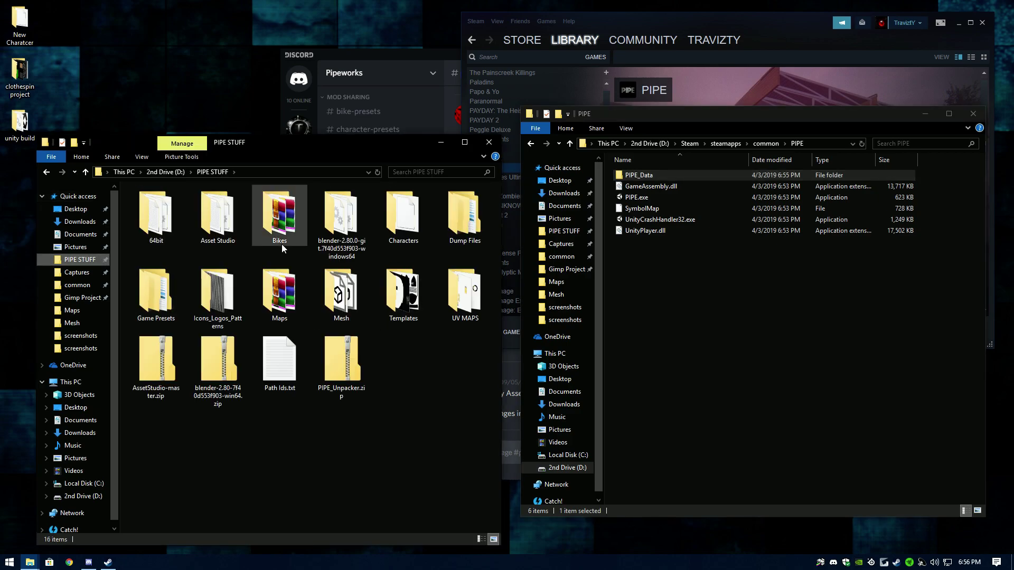
double_click(275, 295)
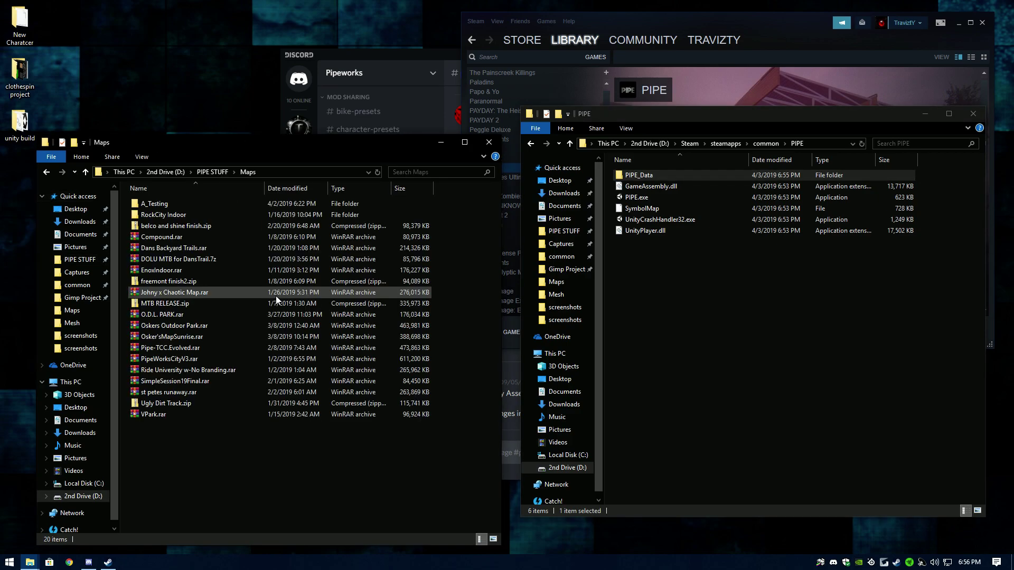
double_click(158, 247)
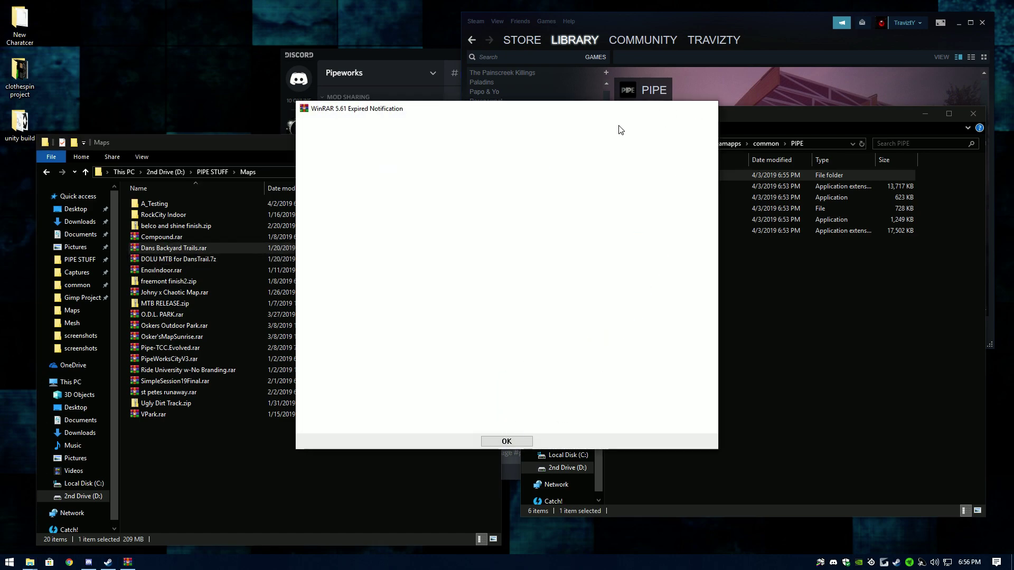
Drop all four Dans Backyard Trails files into PIPE_Data, replacing resources.assets and level5, then close WinRAR
key(Return)
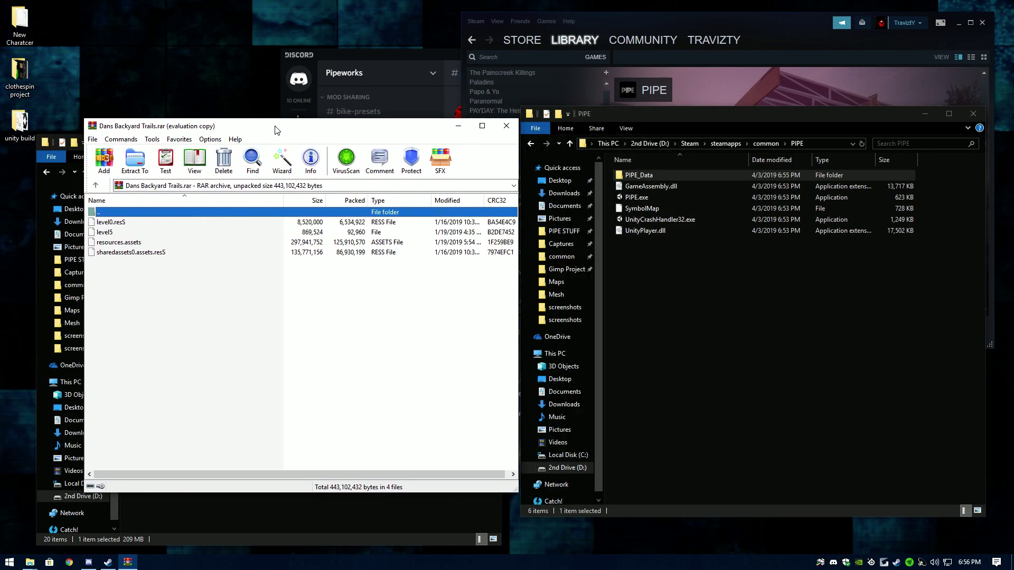
double_click(660, 176)
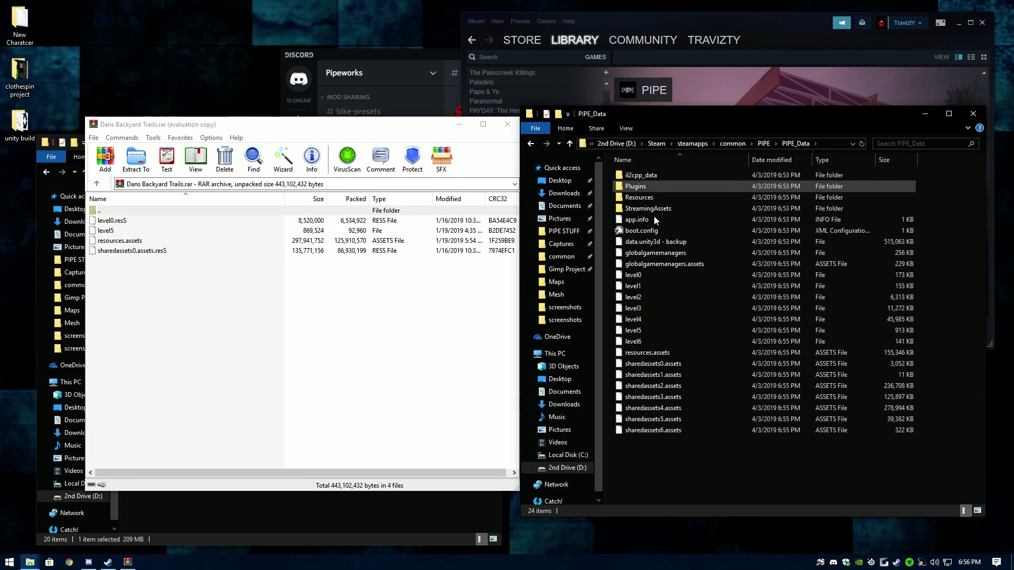
click(115, 309)
drag(106, 278, 123, 226)
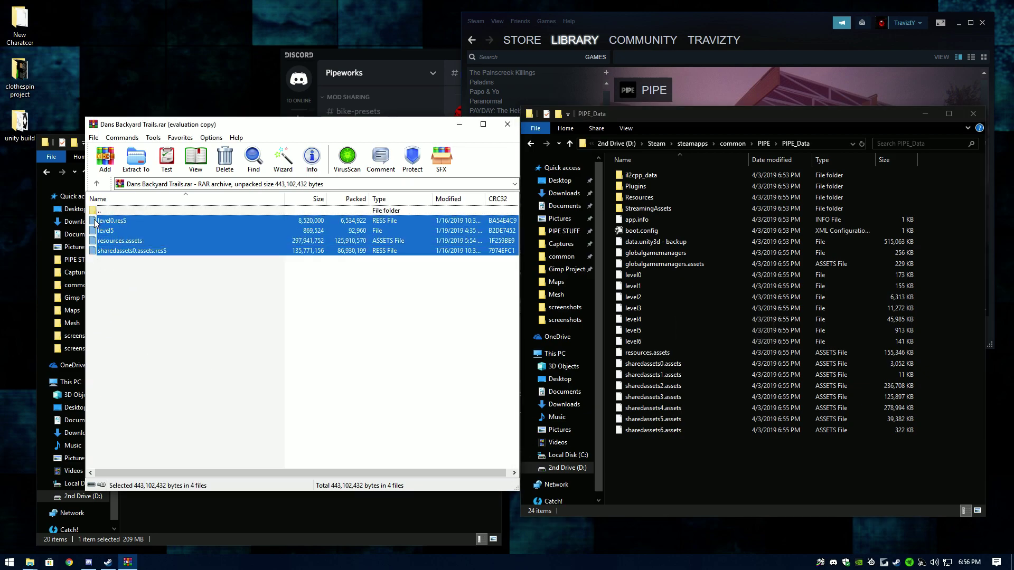
drag(96, 223, 216, 421)
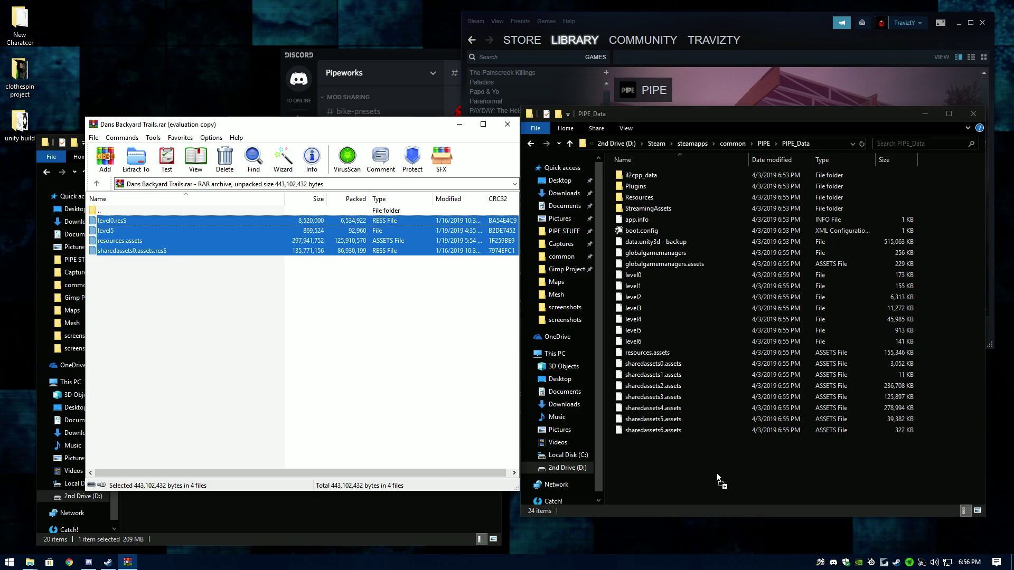
drag(714, 465, 714, 464)
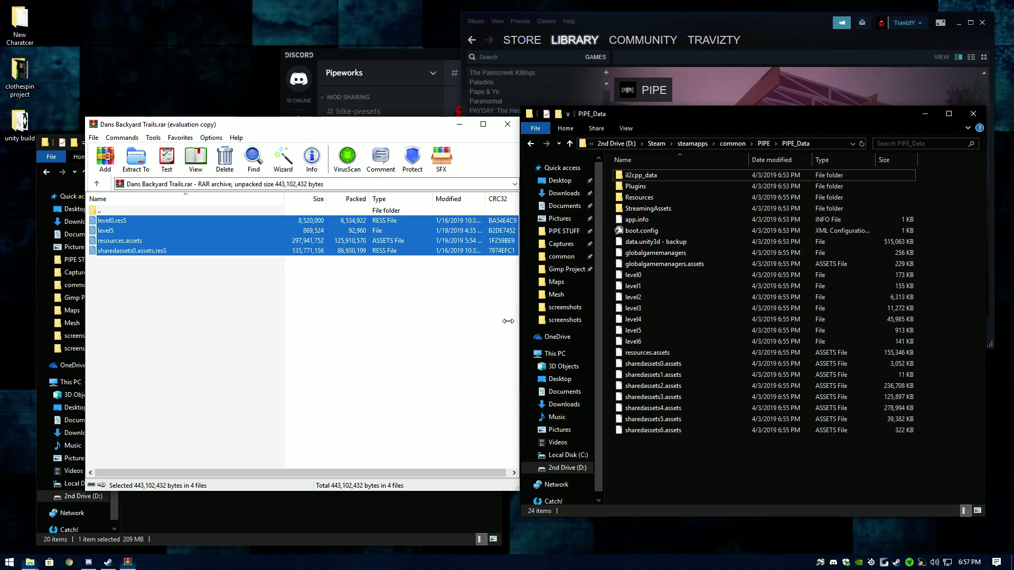
click(431, 197)
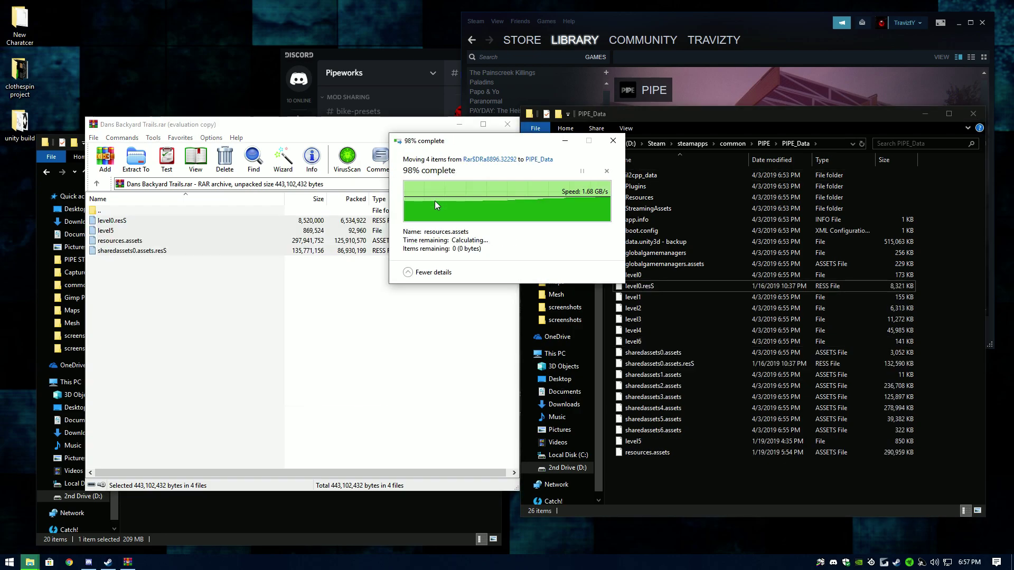
click(507, 124)
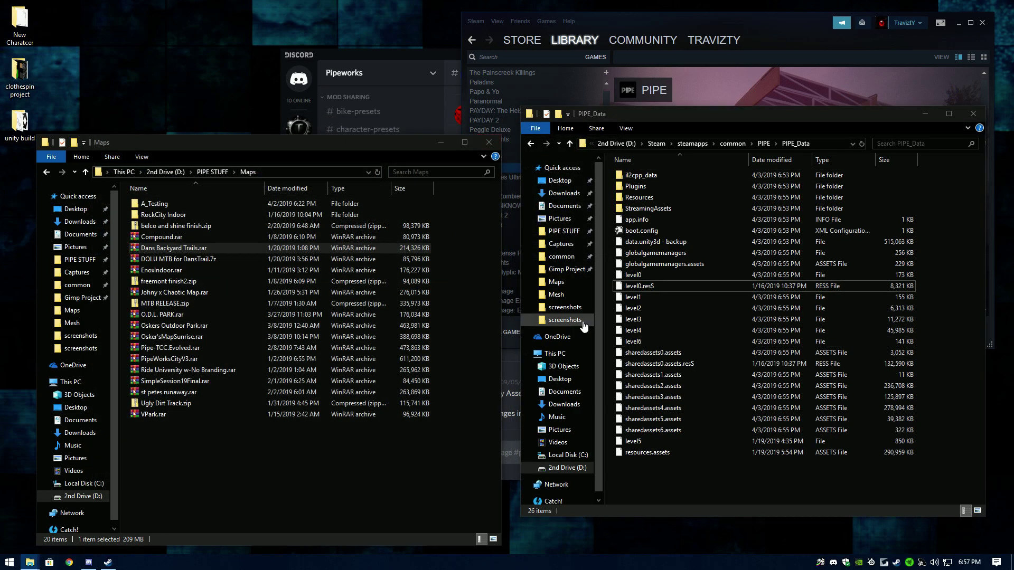
click(652, 24)
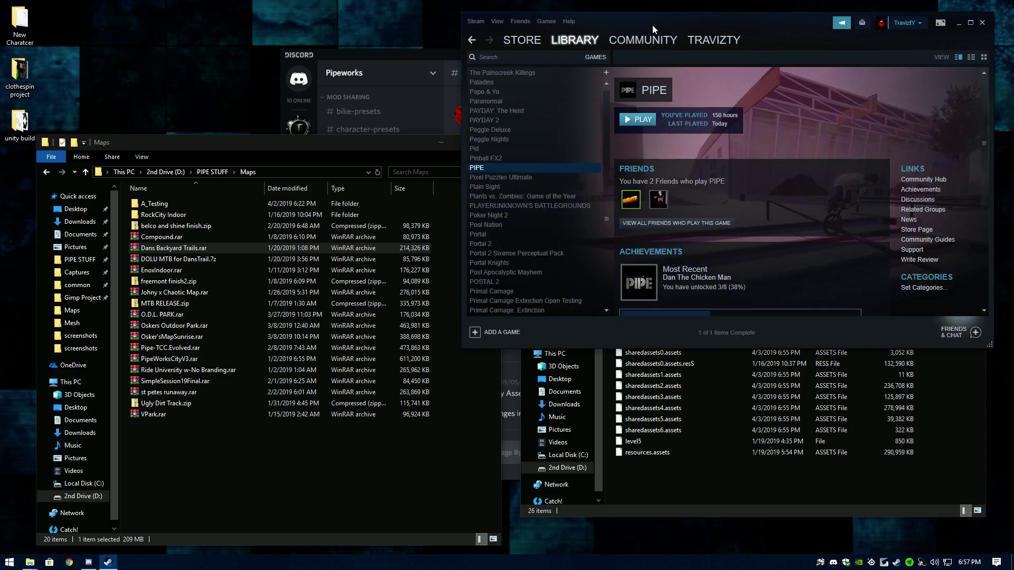
Launch PIPE from Steam and load the MOD MAP from the main menu
click(642, 120)
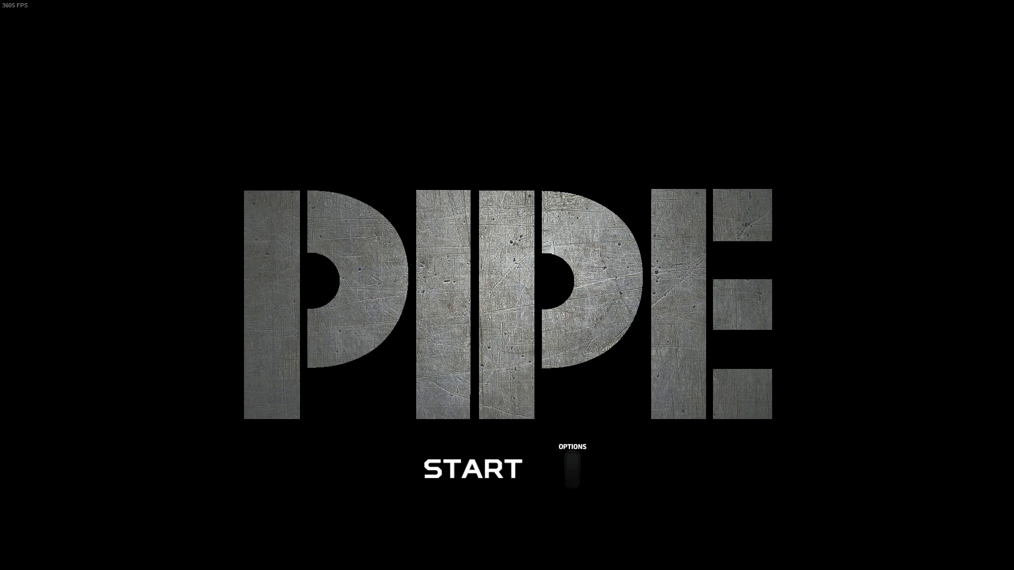
key(Down)
key(Down)
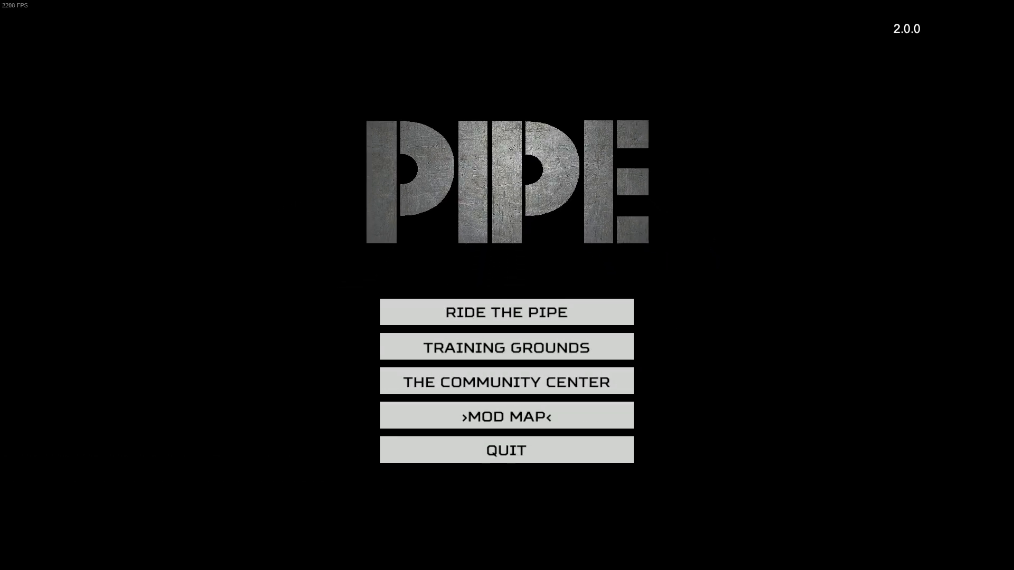
key(Return)
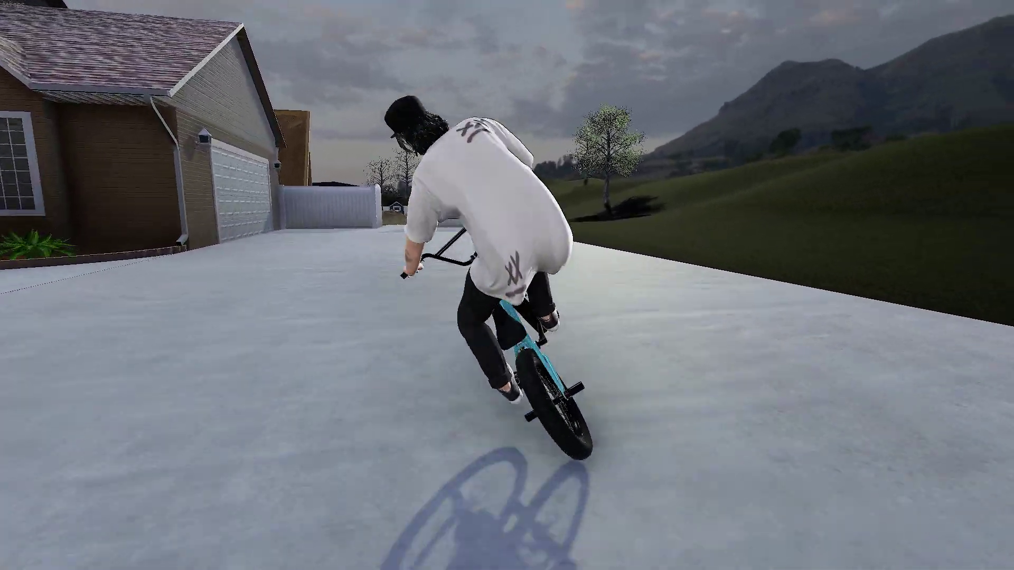
Pause the ride, return to the main menu and quit PIPE
key(Escape)
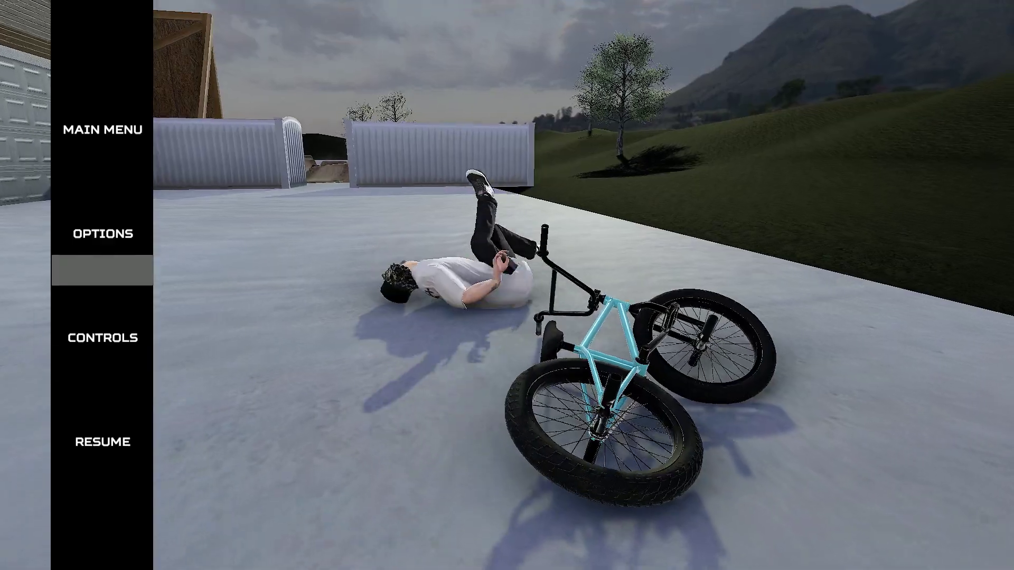
key(Return)
key(Down)
key(Down)
key(Down)
key(Down)
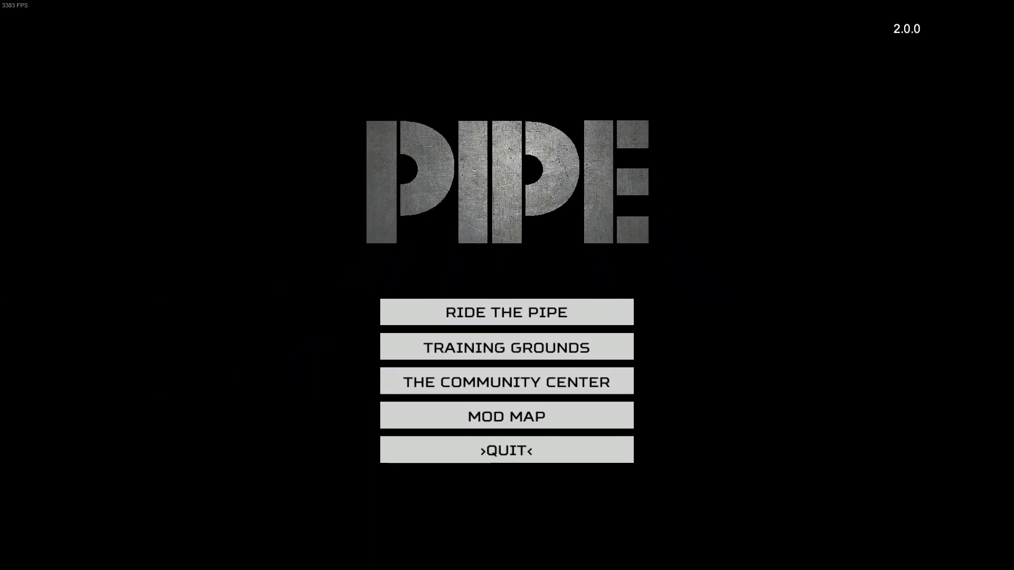
key(Return)
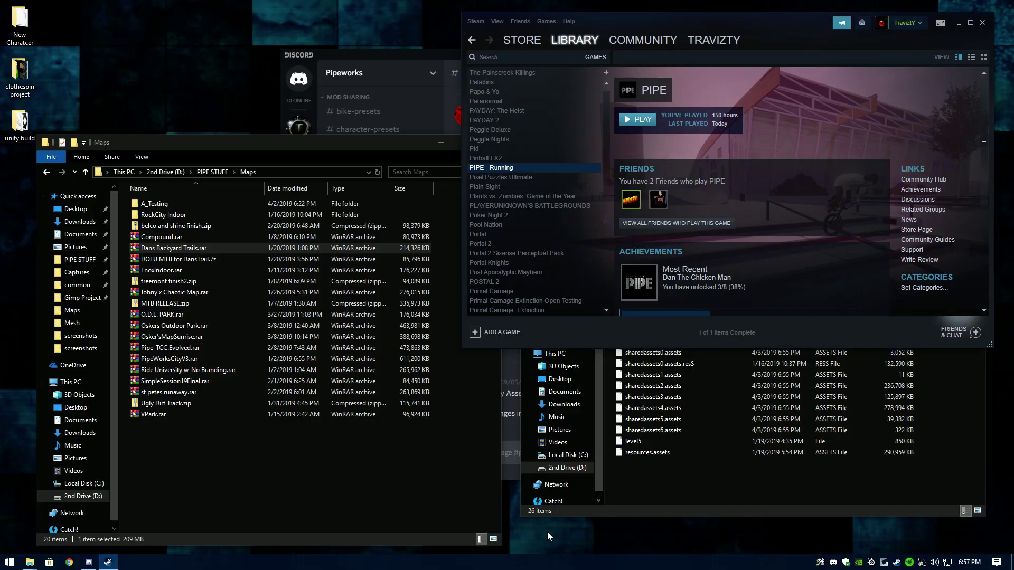
Close the Maps window and open the Game Presets folder inside PIPE STUFF
click(739, 521)
click(180, 145)
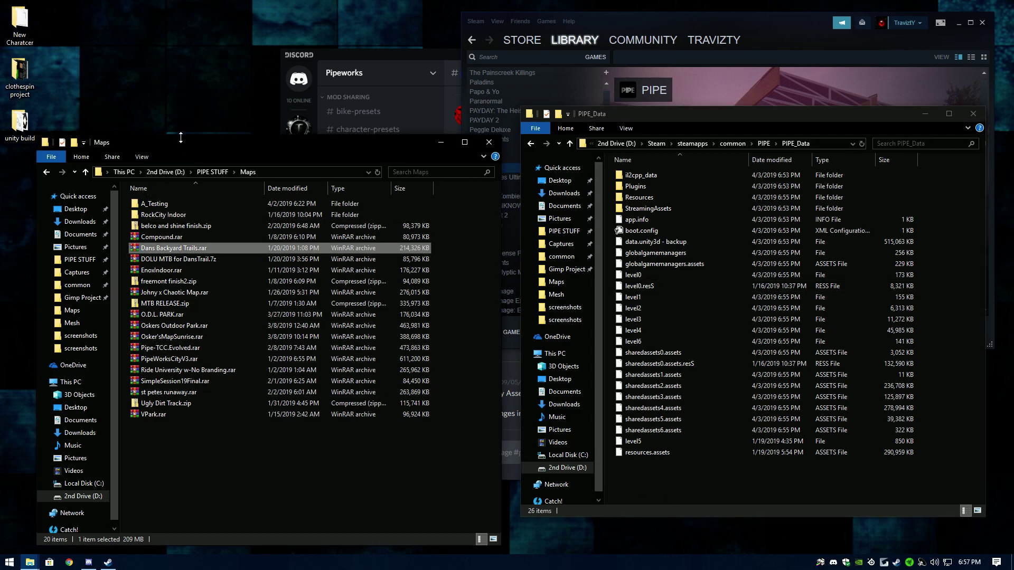
click(485, 147)
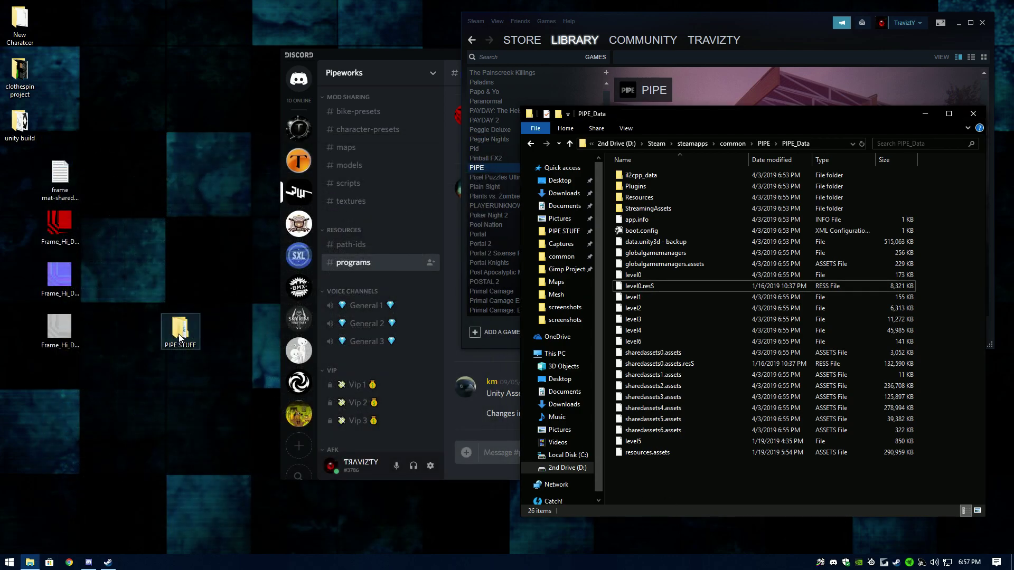
double_click(180, 338)
click(162, 225)
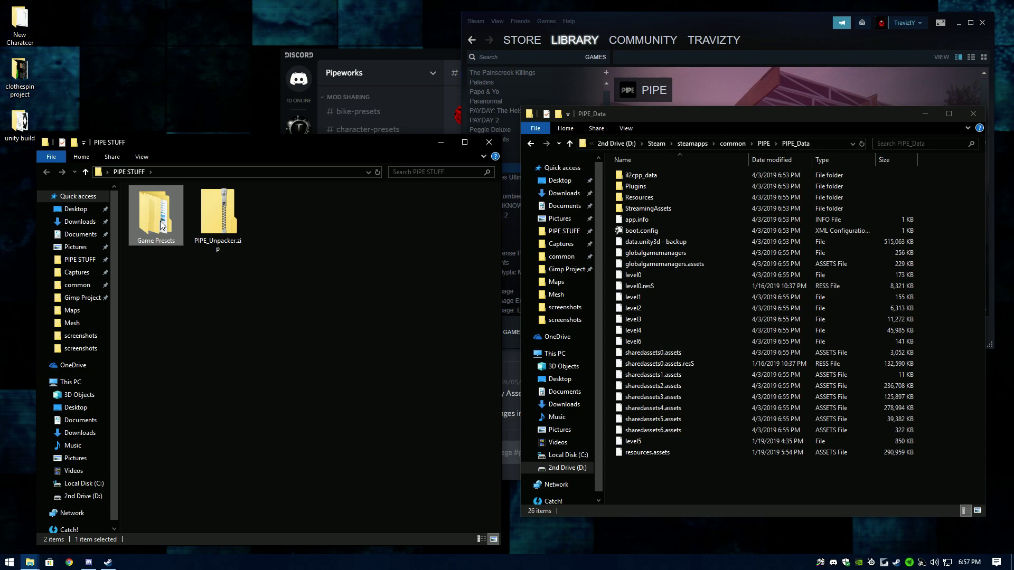
double_click(162, 226)
Create a new folder named 'Dans backyard trails' in Game Presets and open it
right_click(157, 249)
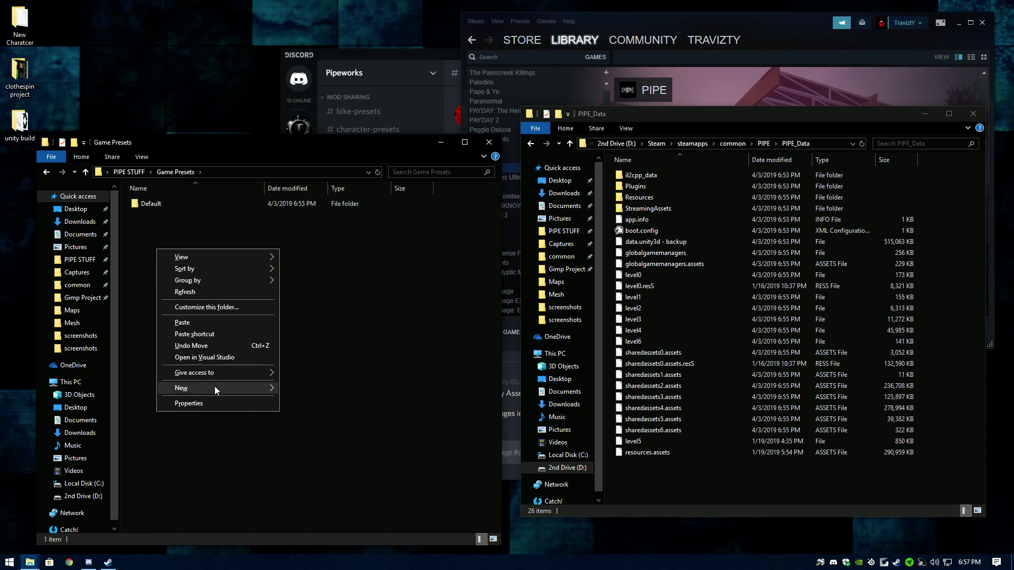
mouse_move(247, 391)
click(317, 389)
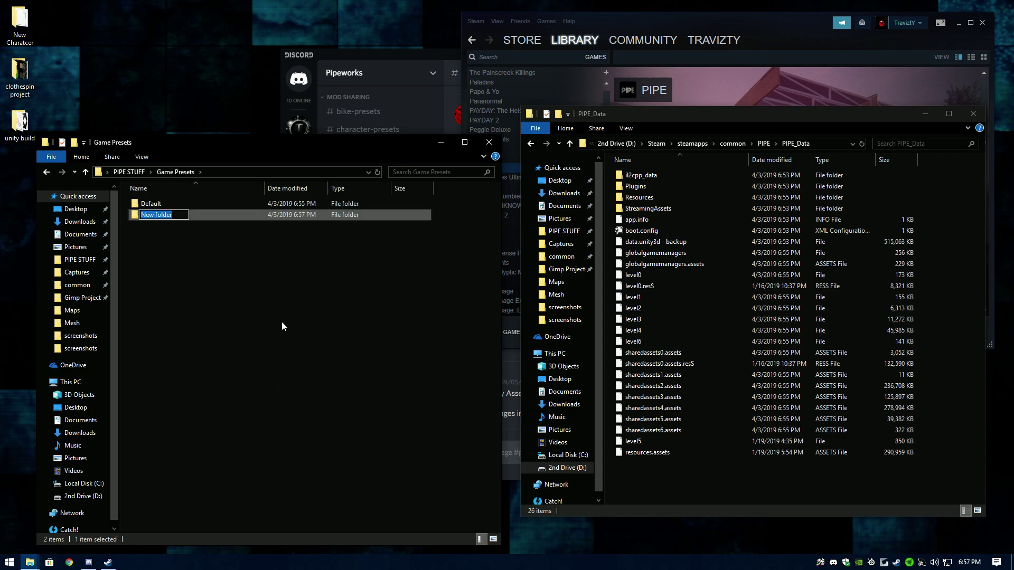
text(Dans backyard trails)
click(198, 275)
double_click(156, 202)
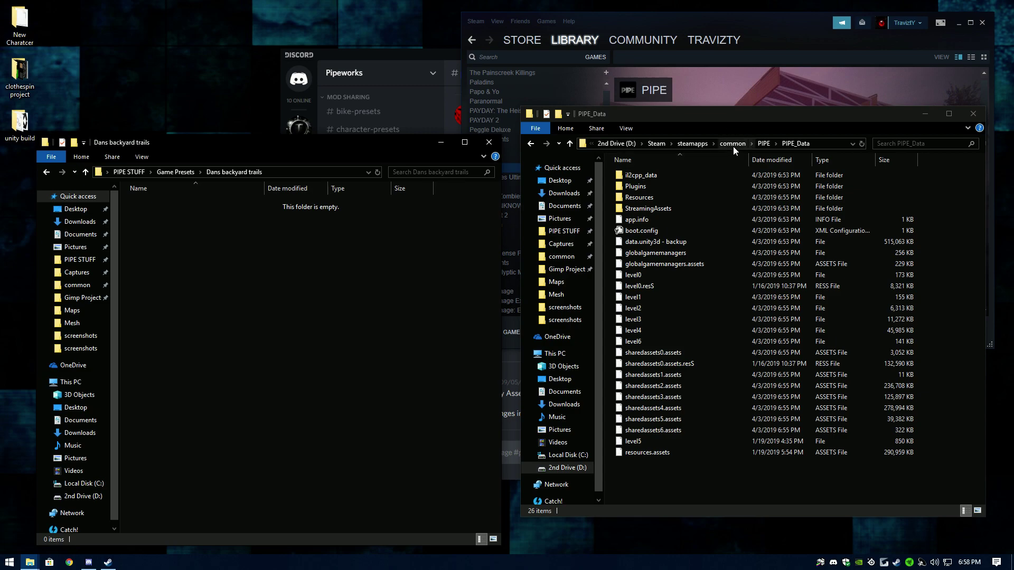
click(764, 143)
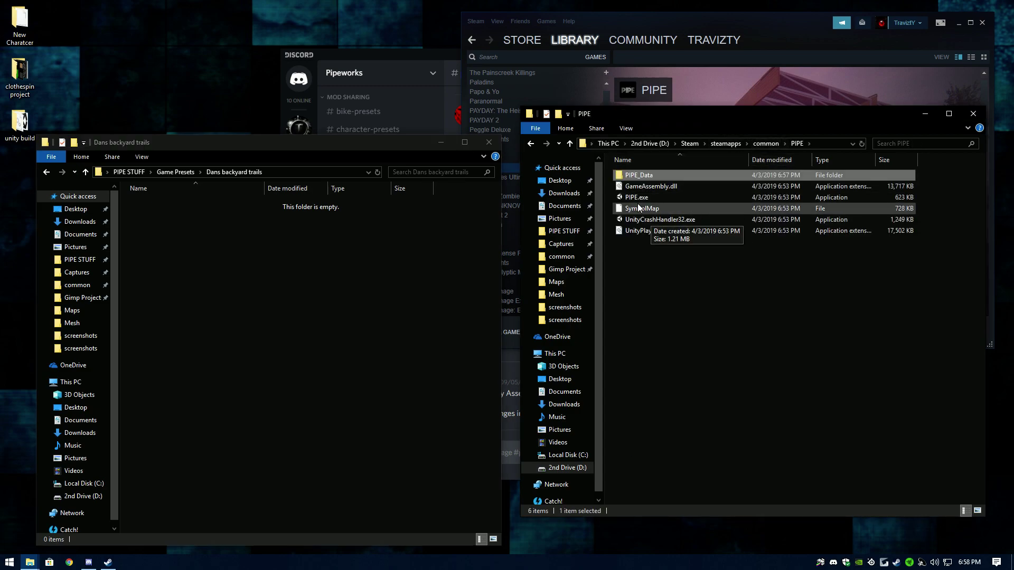
Copy the game's PIPE_Data folder and paste it into Dans backyard trails
right_click(648, 176)
click(670, 391)
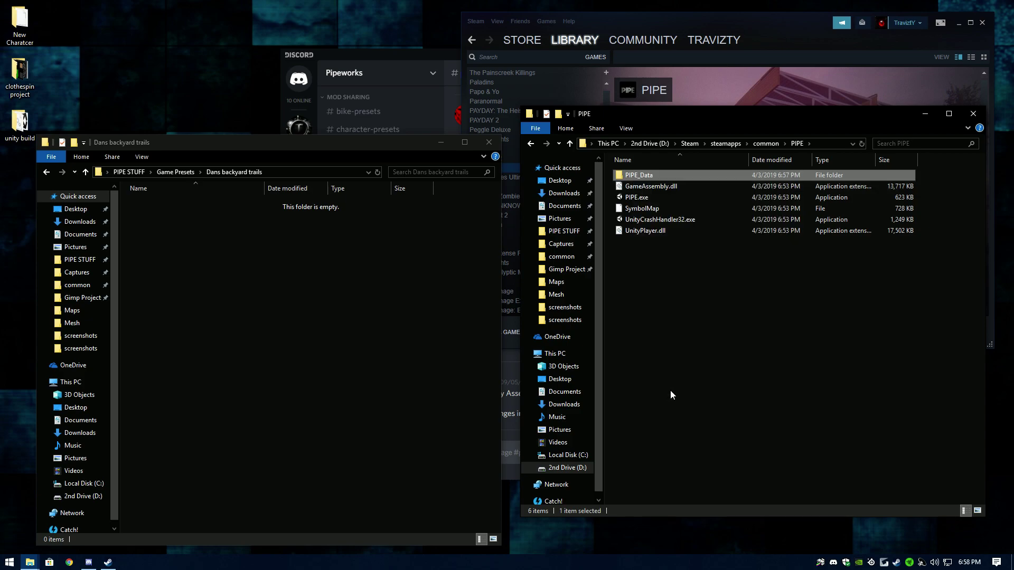
right_click(198, 285)
click(279, 357)
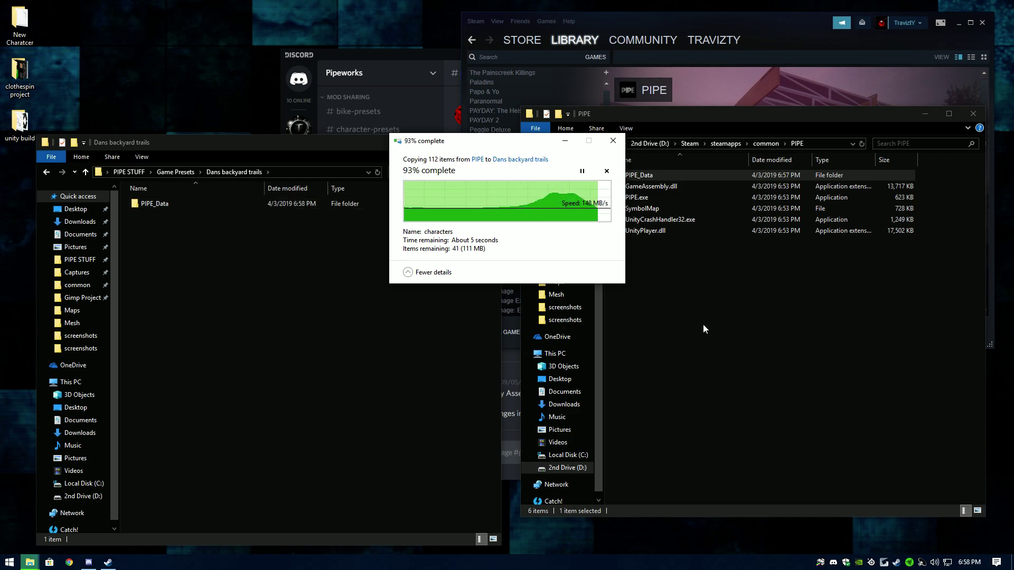
Select the game's PIPE_Data folder in the PIPE window
click(686, 115)
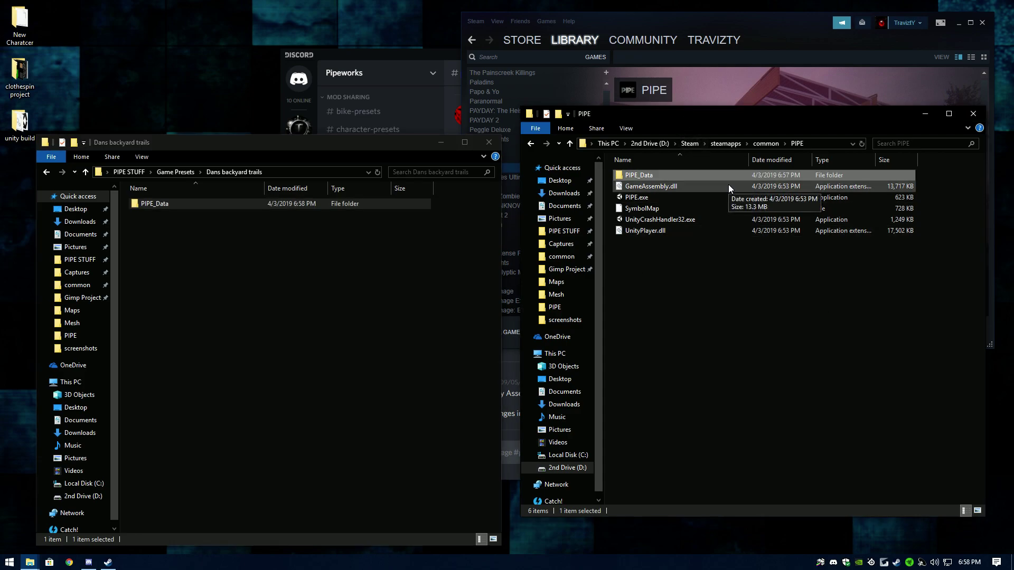
click(671, 243)
click(646, 176)
Delete the game's PIPE_Data and paste the Dans backyard trails copy into the PIPE folder
key(Delete)
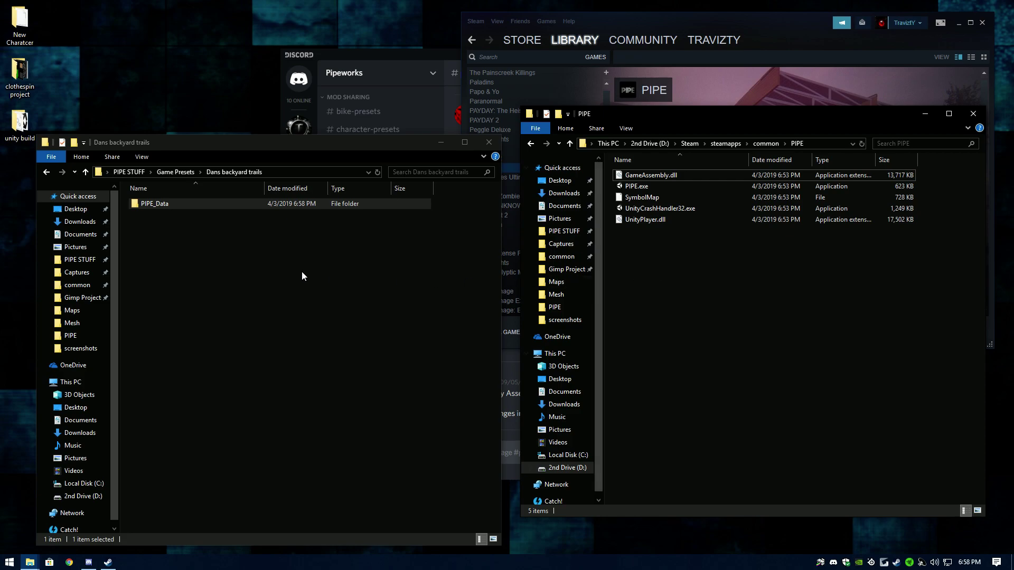
click(160, 223)
right_click(147, 203)
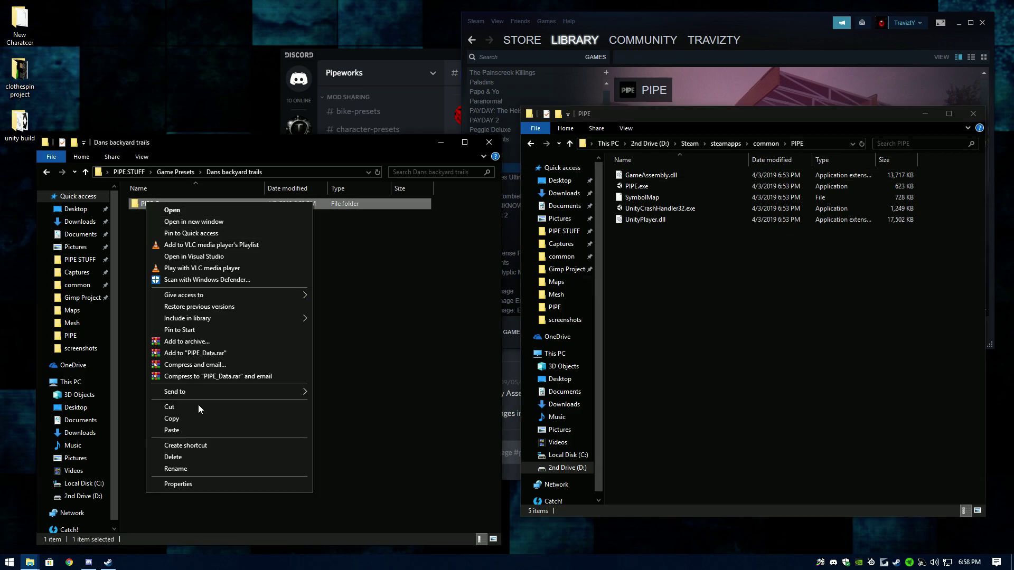
click(179, 418)
right_click(702, 301)
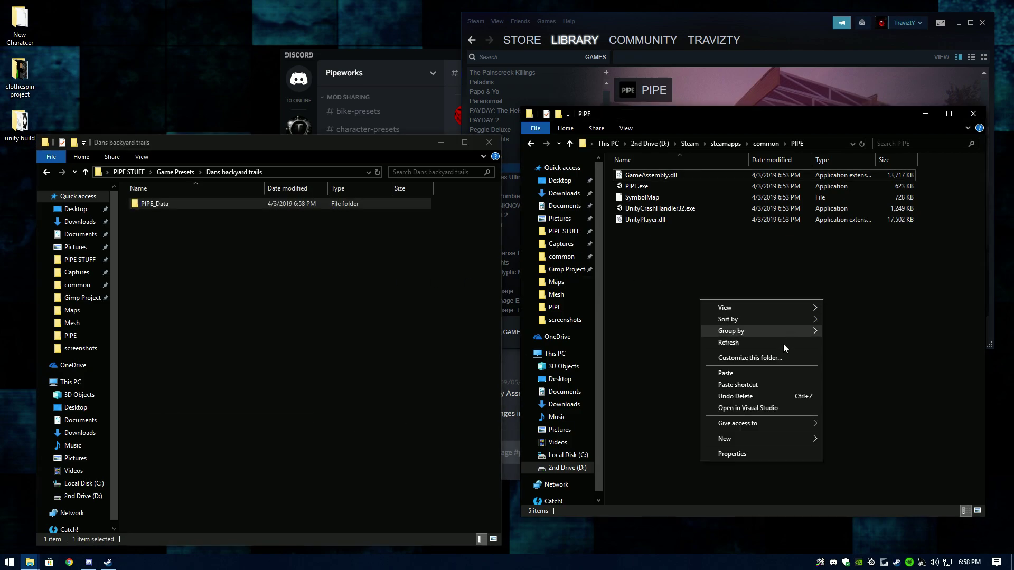
click(727, 373)
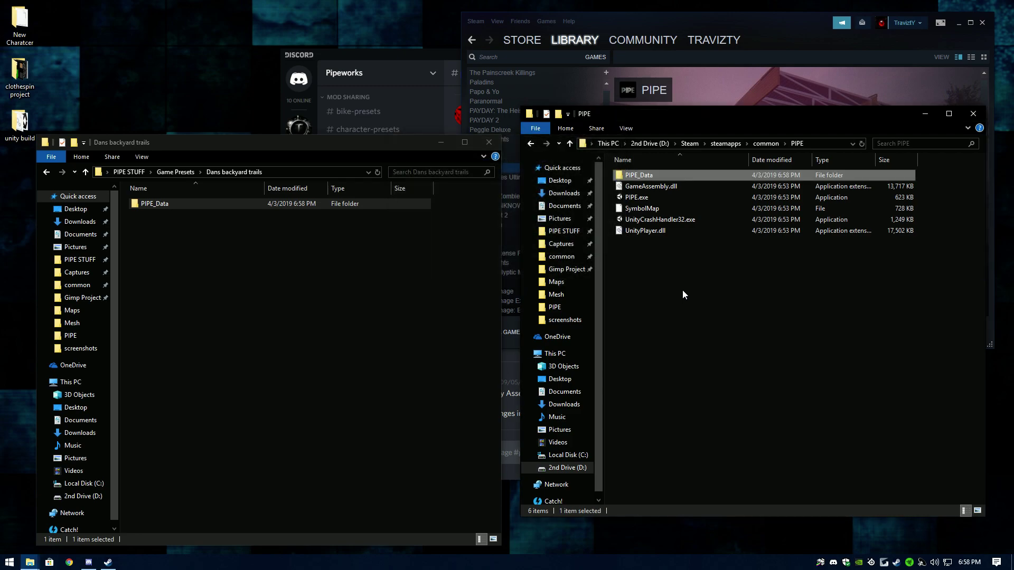
Return to Game Presets and open the Default preset folder
click(678, 314)
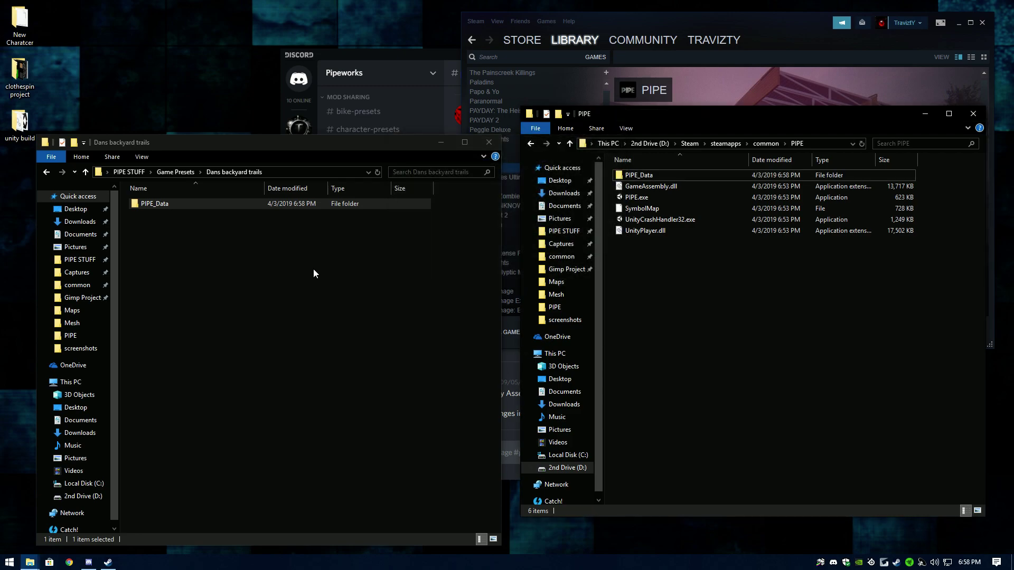
click(176, 172)
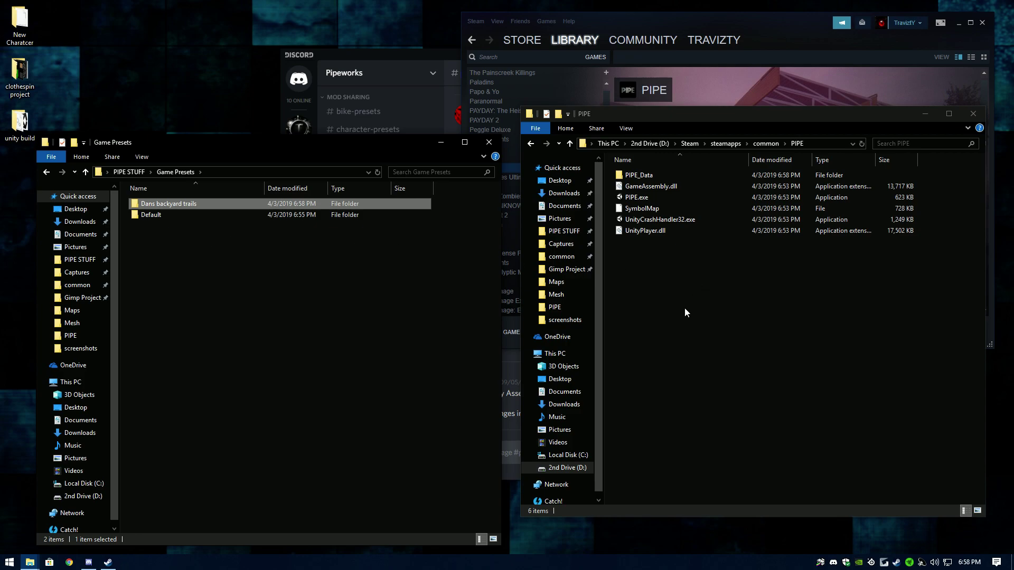
double_click(153, 214)
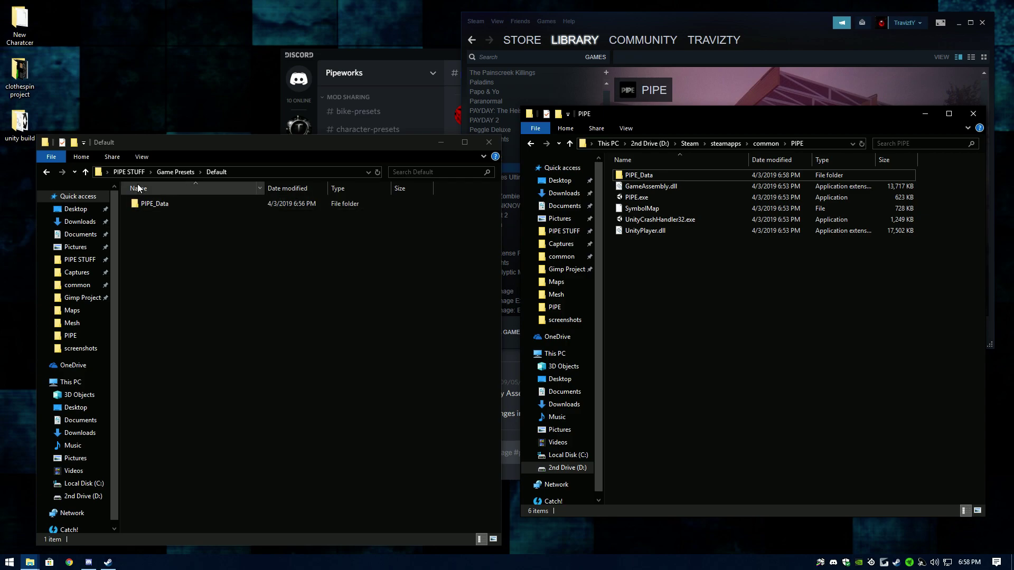
Delete the PIPE_Data folder from the PIPE game folder
click(176, 172)
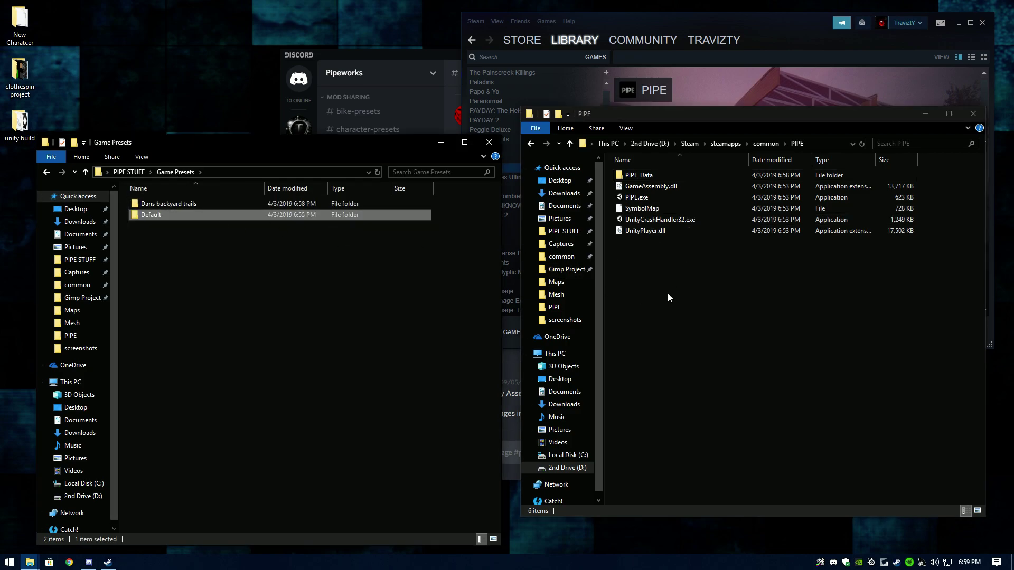
click(637, 176)
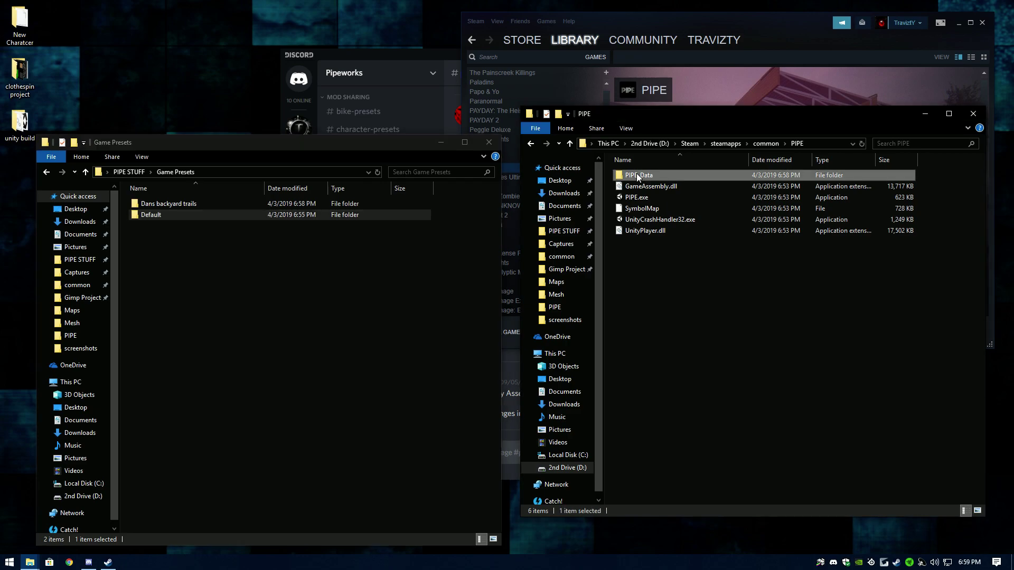
key(Delete)
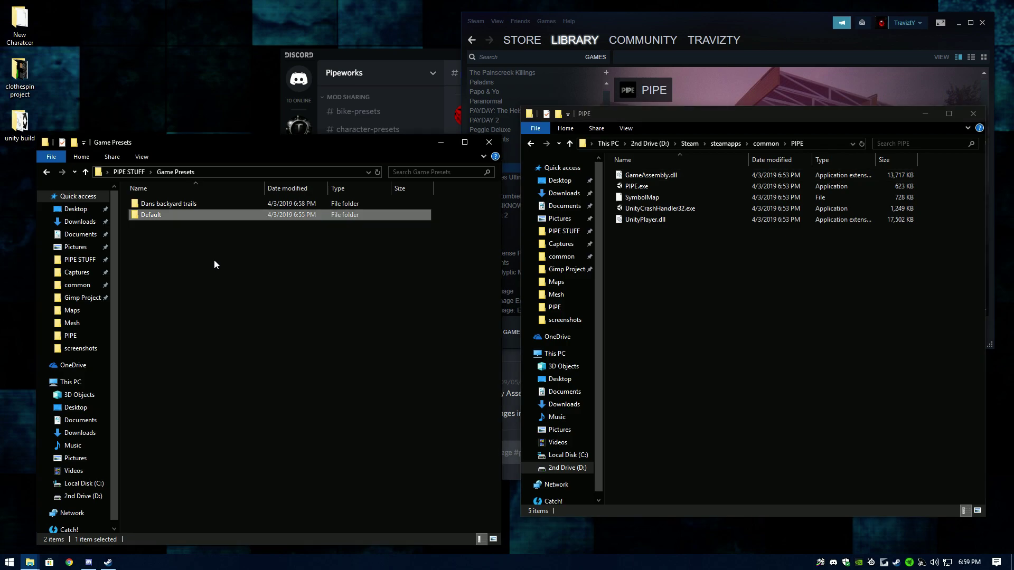
Copy Default's PIPE_Data into the PIPE game folder and open it to check its 24 items
double_click(151, 214)
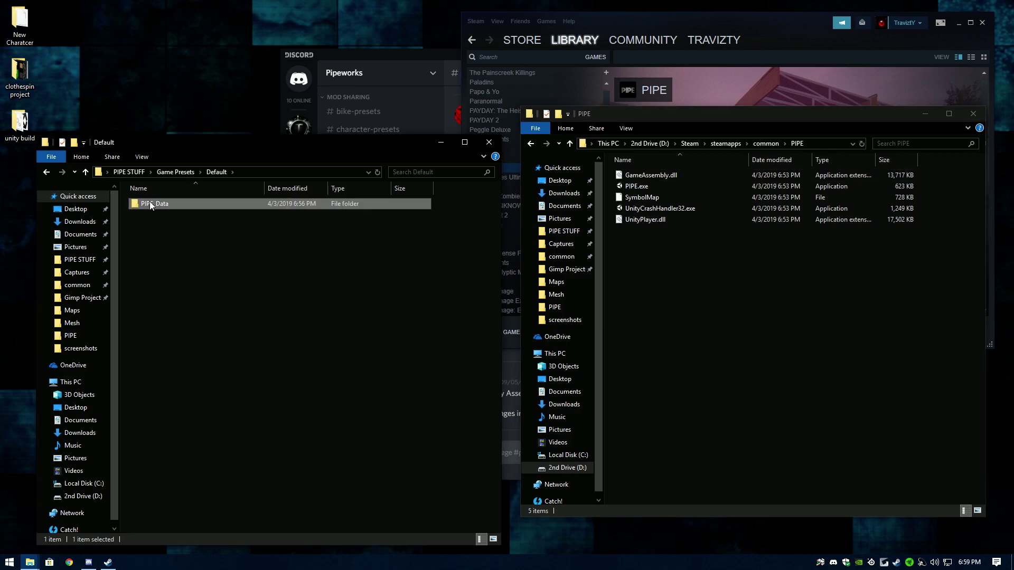
right_click(150, 202)
click(176, 420)
click(654, 269)
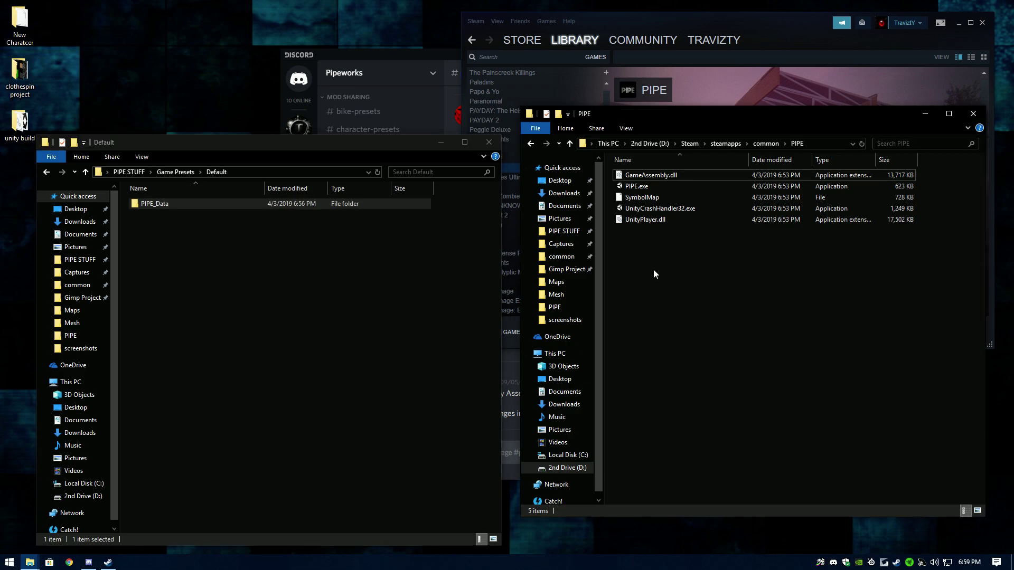
right_click(654, 270)
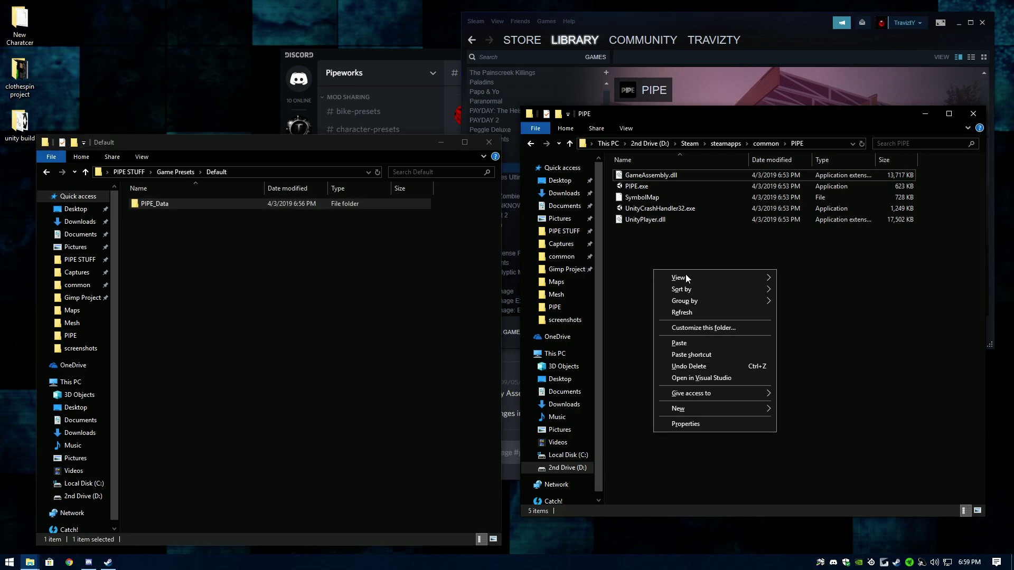
click(692, 342)
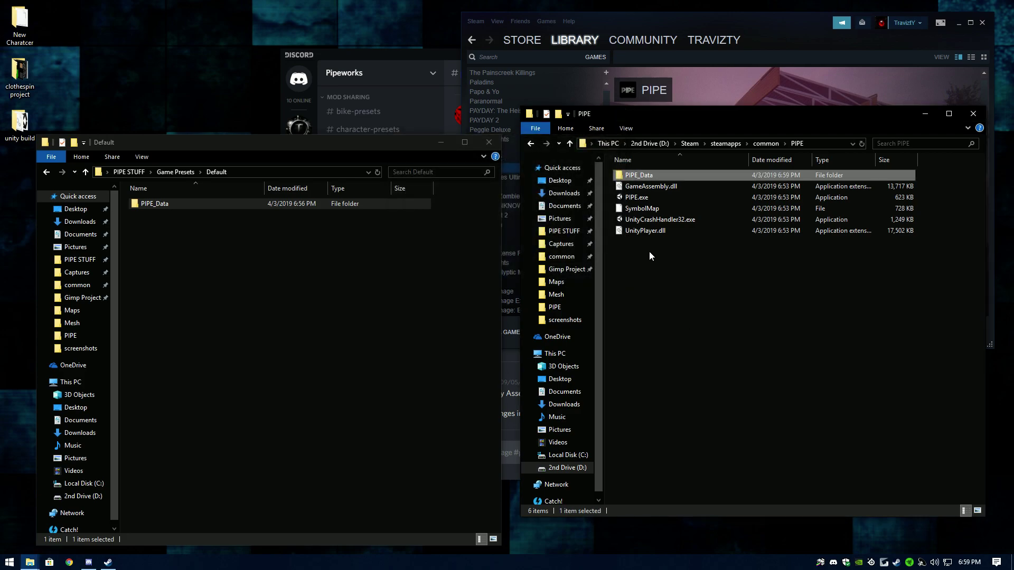
double_click(654, 174)
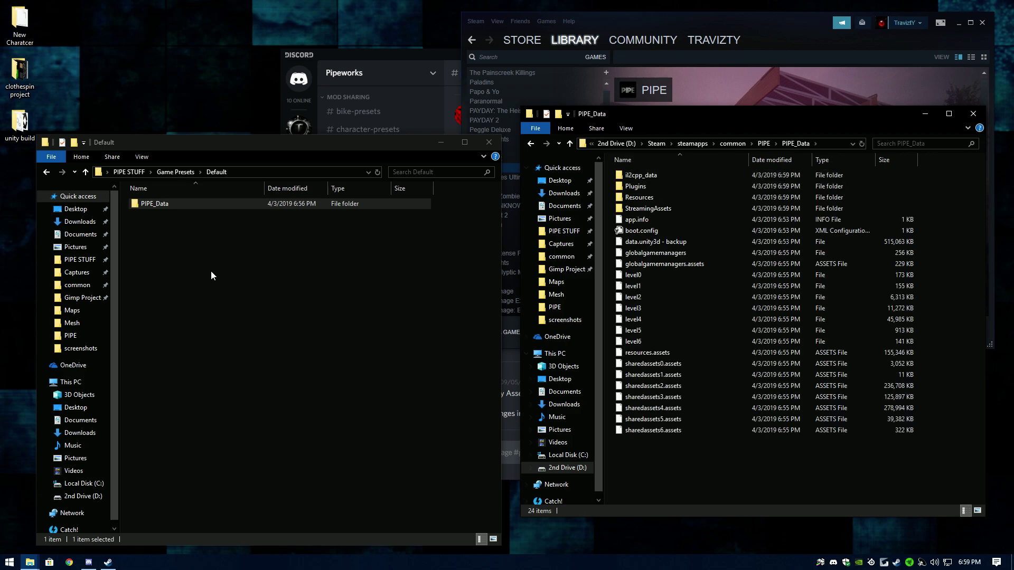
Open the O.D.L. PARK archive from PIPE STUFF > Maps and enter its O.D.L. PARK folder
click(79, 259)
double_click(258, 309)
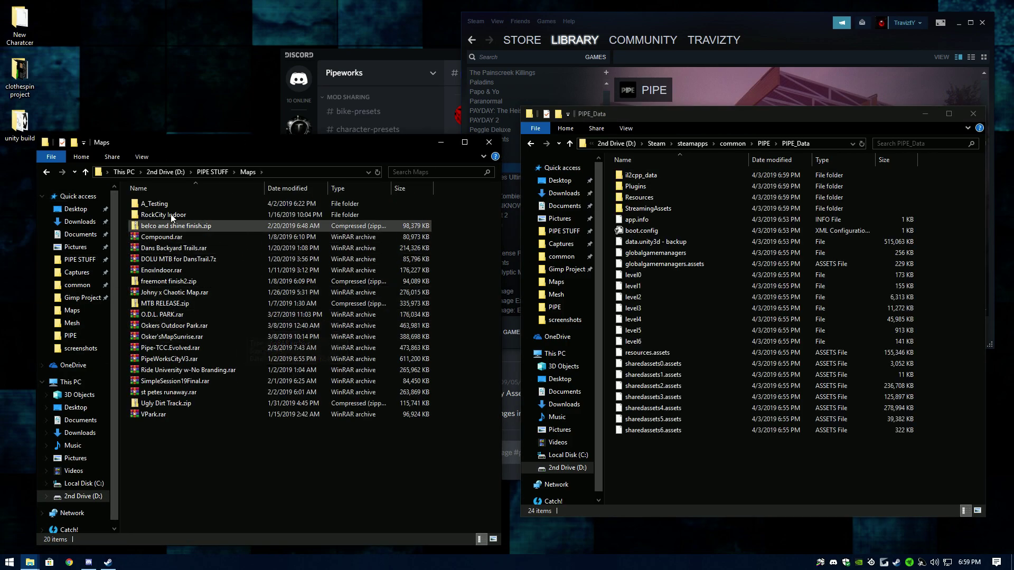
double_click(155, 313)
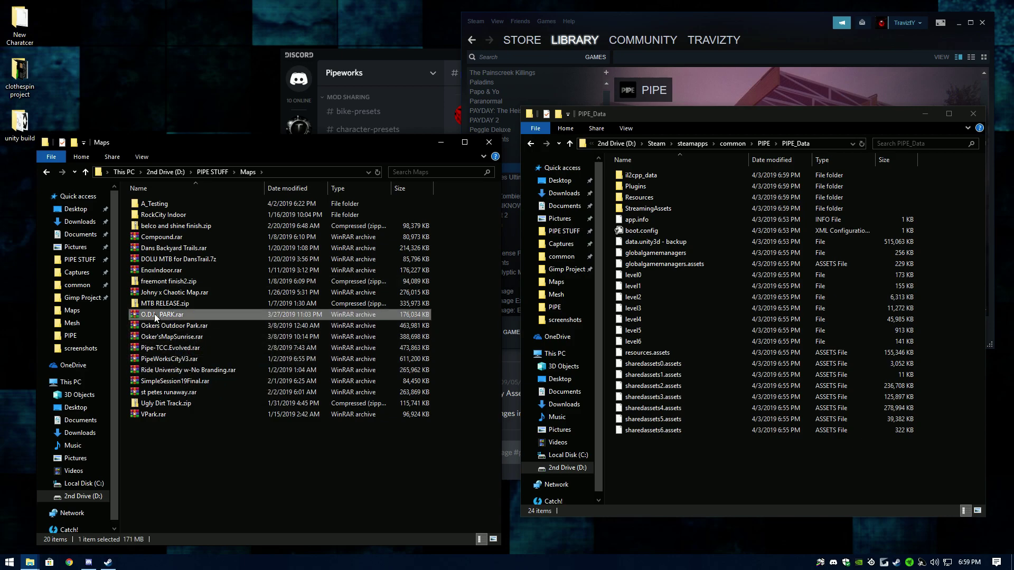
click(699, 109)
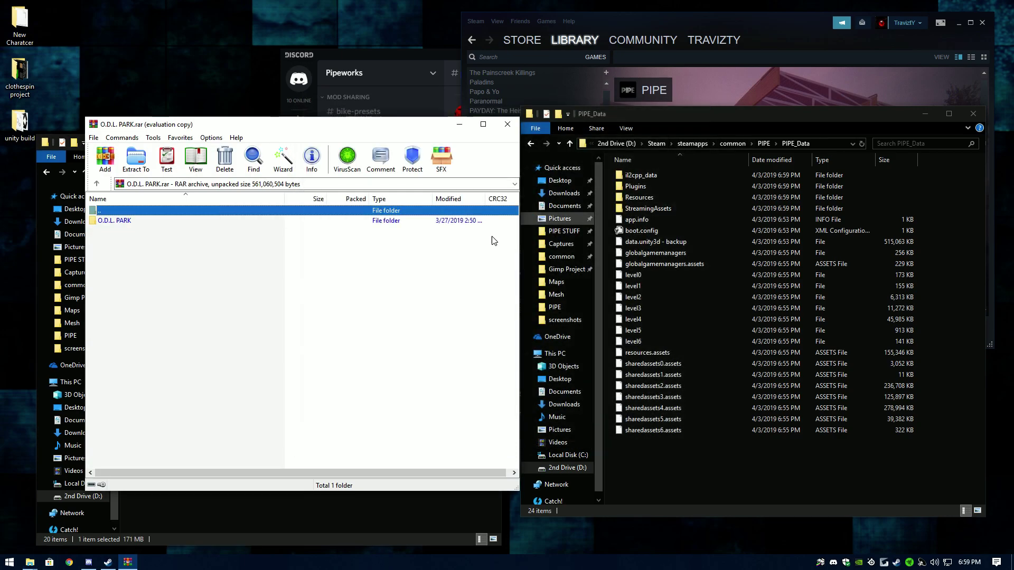
double_click(115, 221)
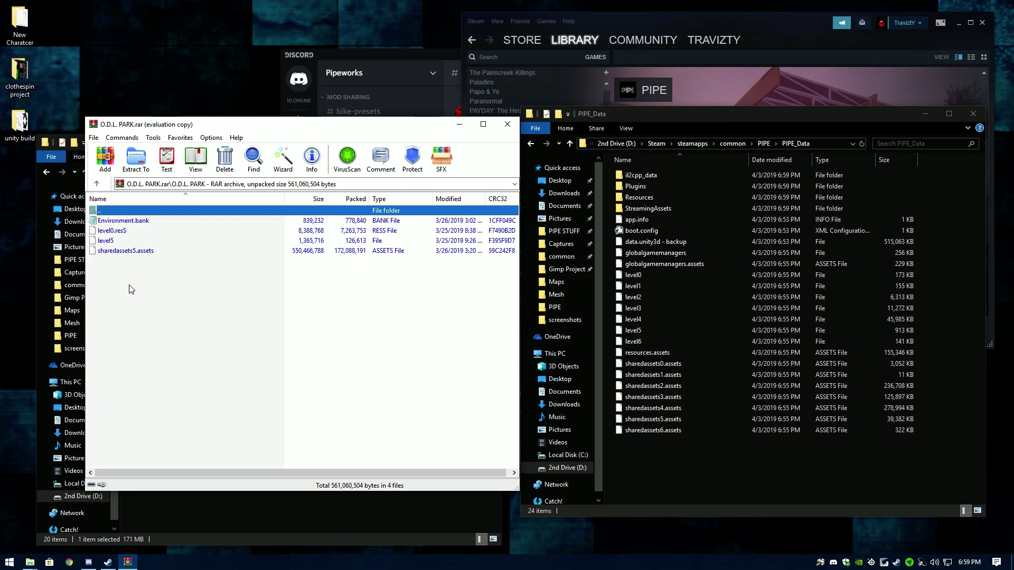
click(106, 272)
Drag level0.resS, level5 and sharedassets5.assets into PIPE_Data, replacing the existing files
drag(103, 283, 108, 231)
drag(144, 262, 262, 309)
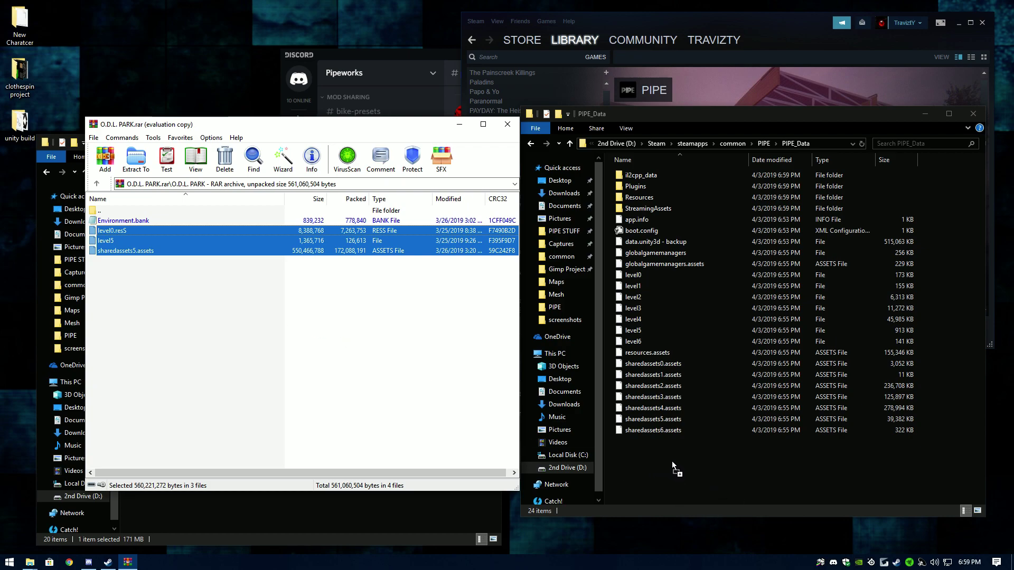
drag(672, 462, 672, 462)
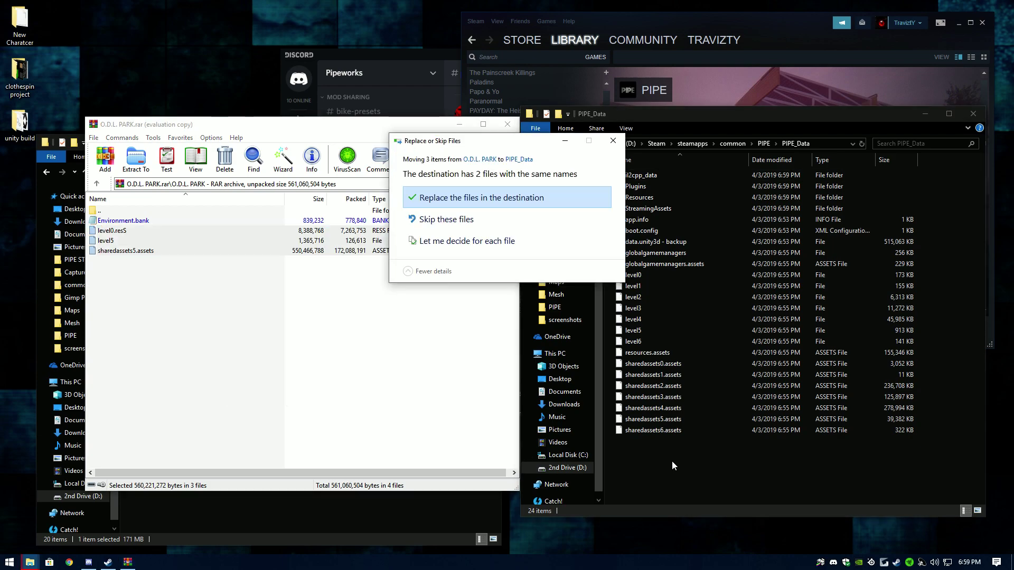
click(440, 204)
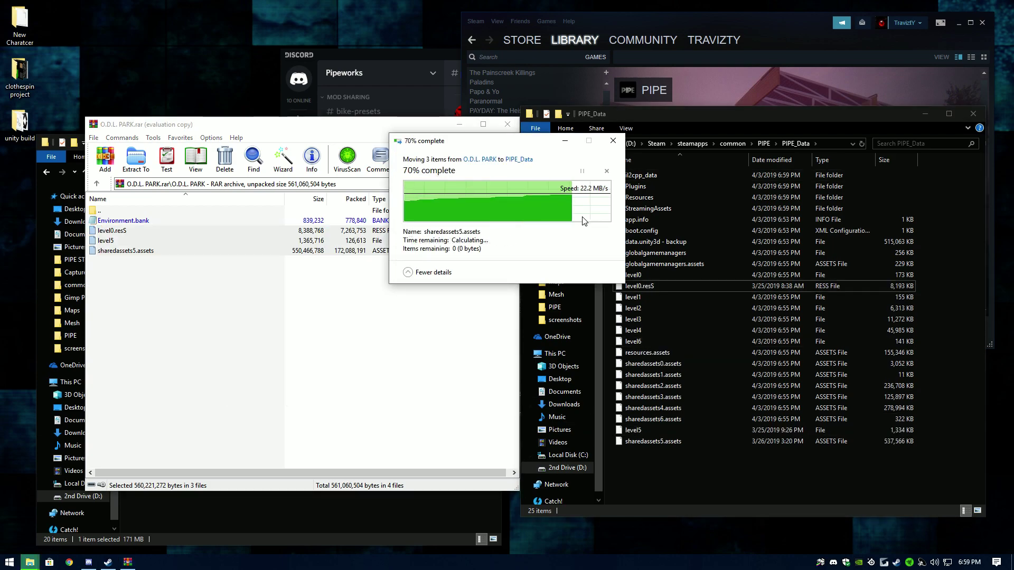
click(637, 15)
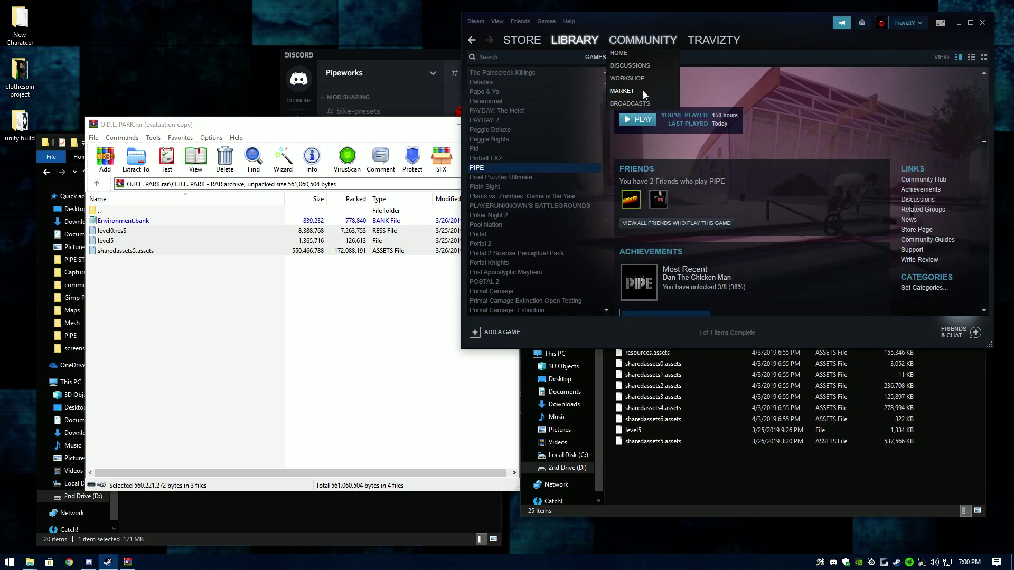
Launch PIPE from Steam and load the O.D.L. PARK Mod Map
click(640, 120)
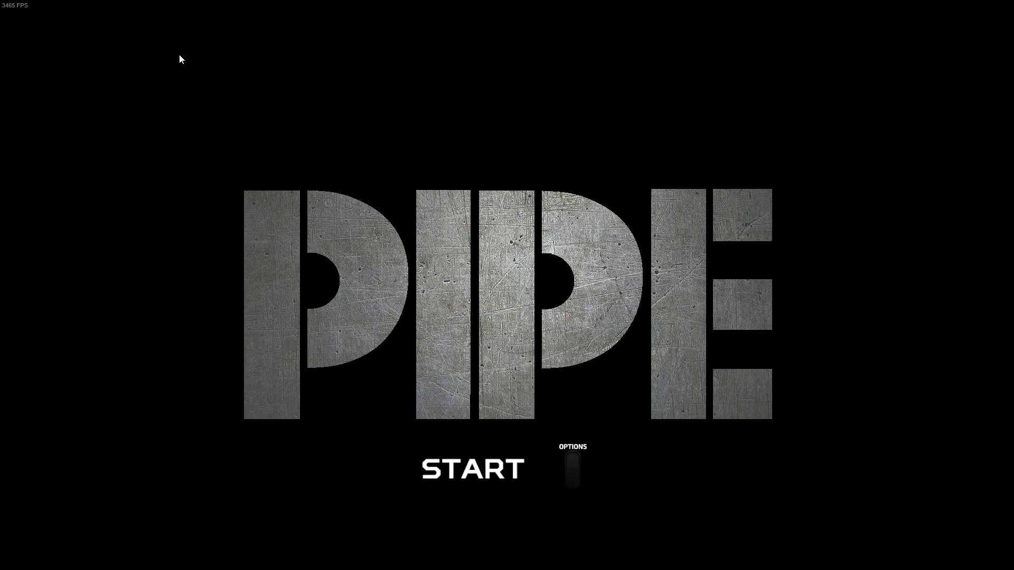
key(Down)
key(Down)
key(Down)
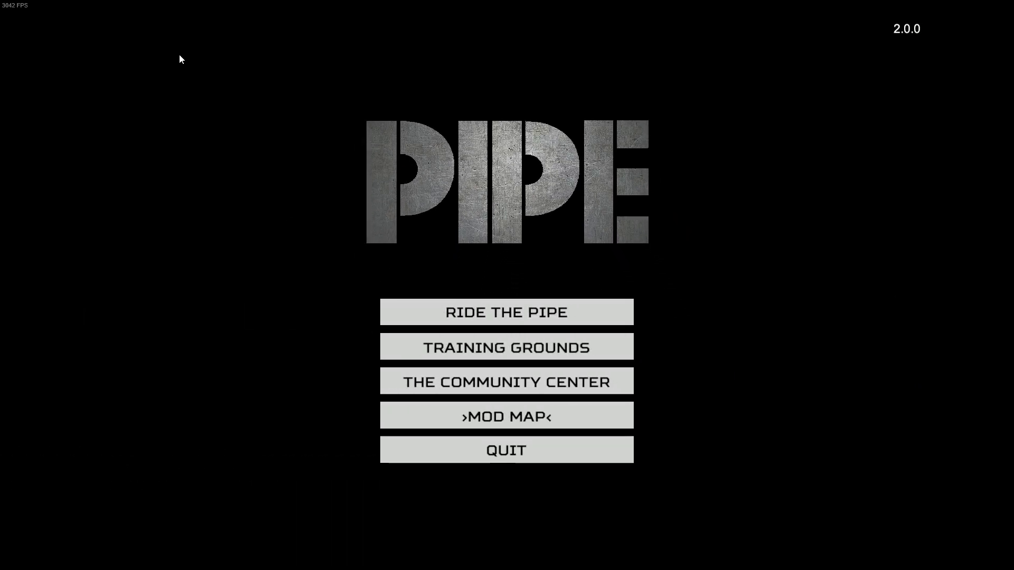
key(Return)
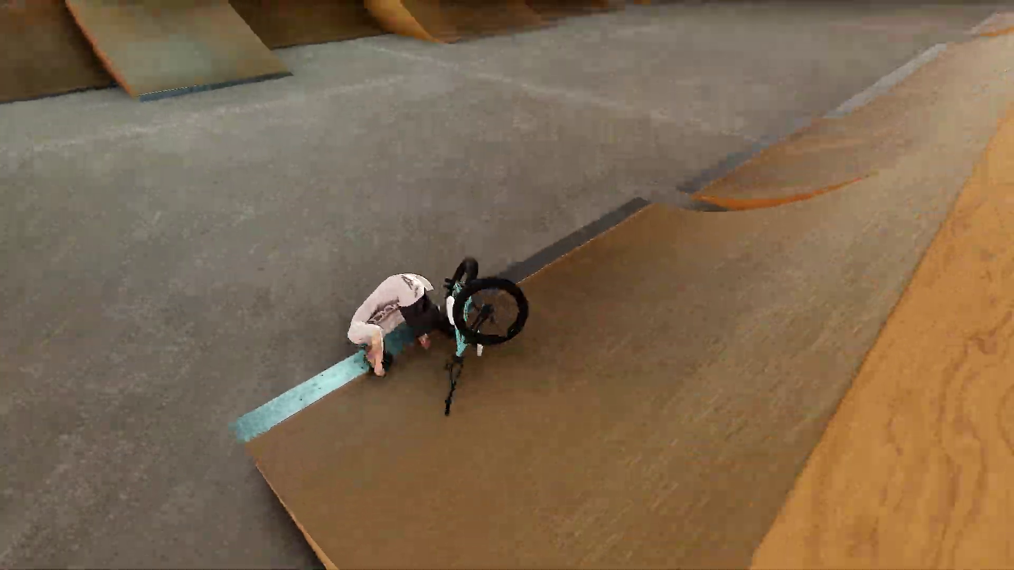
Pause the ride, go back to the main menu and quit to the desktop
key(Escape)
click(102, 128)
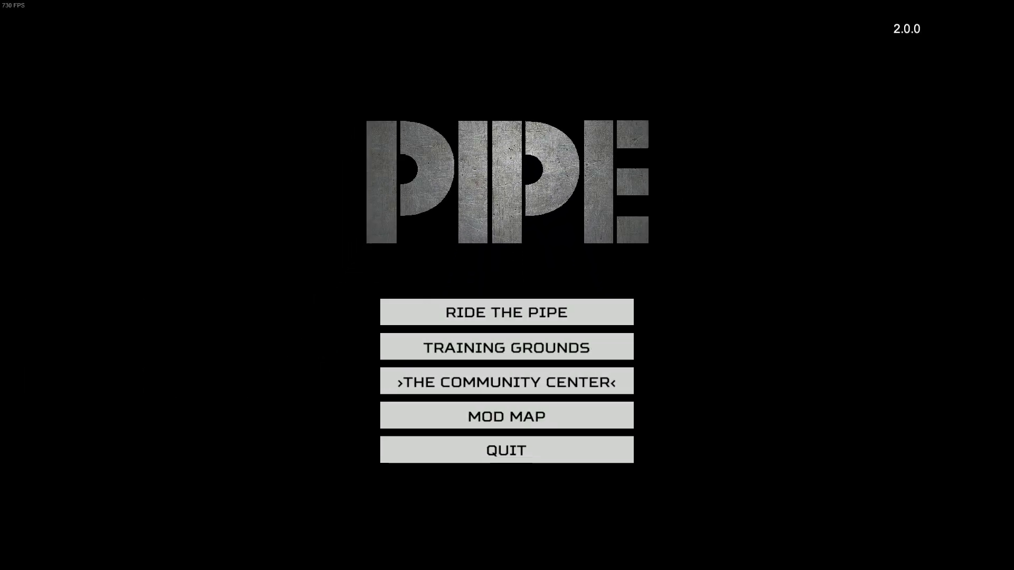
key(Return)
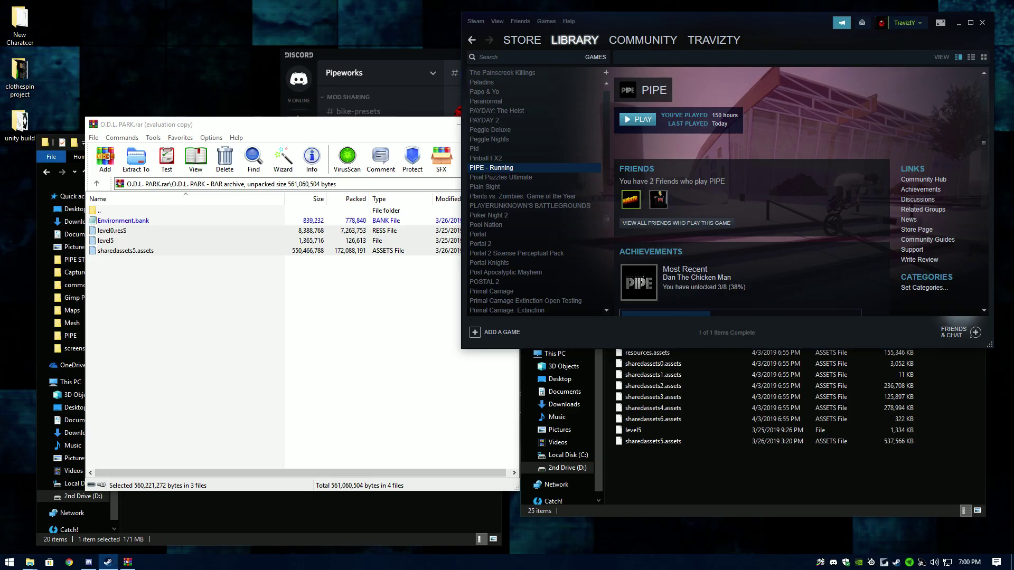
Close WinRAR and the Maps window, then open PIPE STUFF > Game Presets
click(371, 128)
click(508, 124)
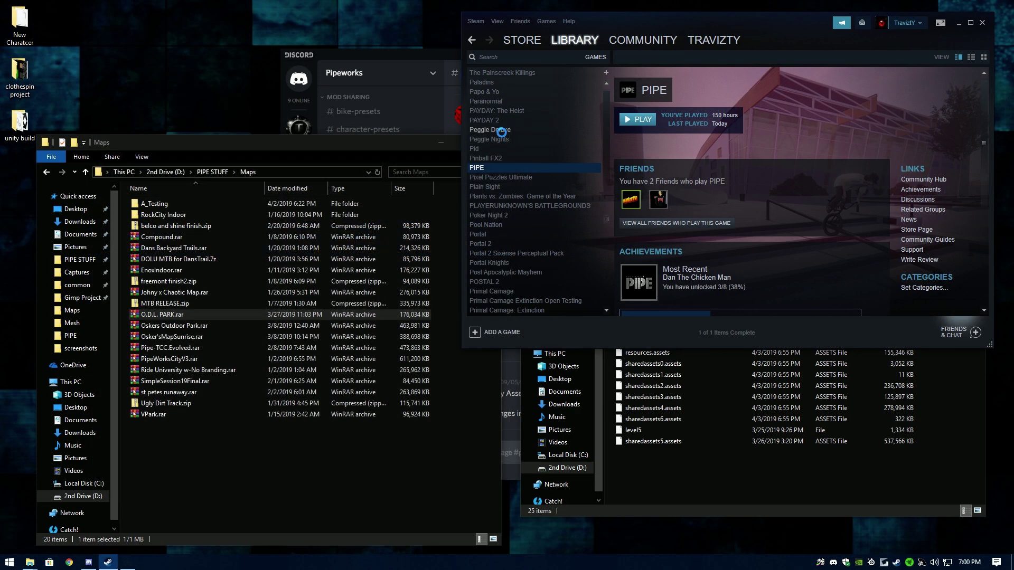
click(745, 515)
click(253, 141)
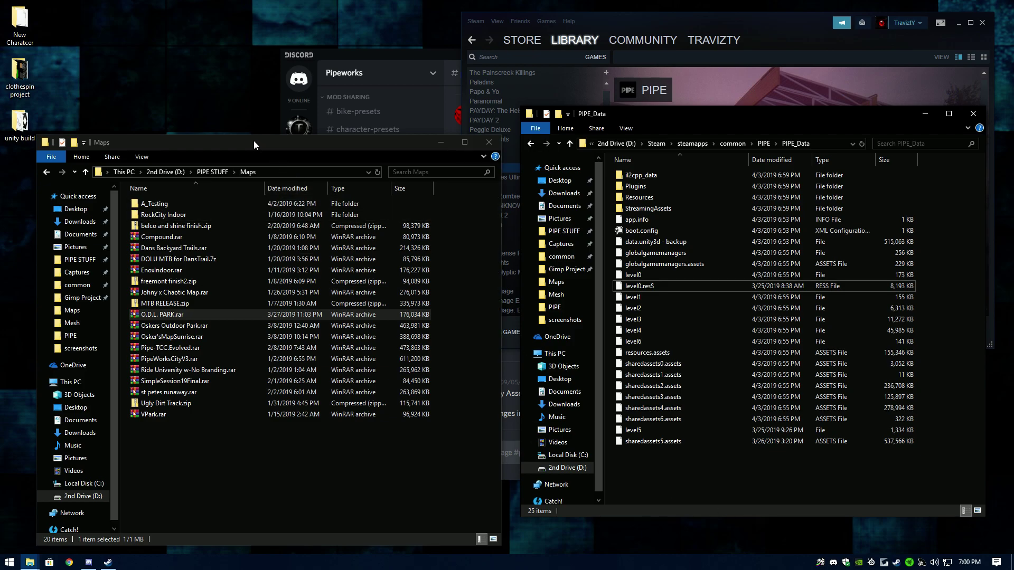
click(487, 142)
double_click(187, 328)
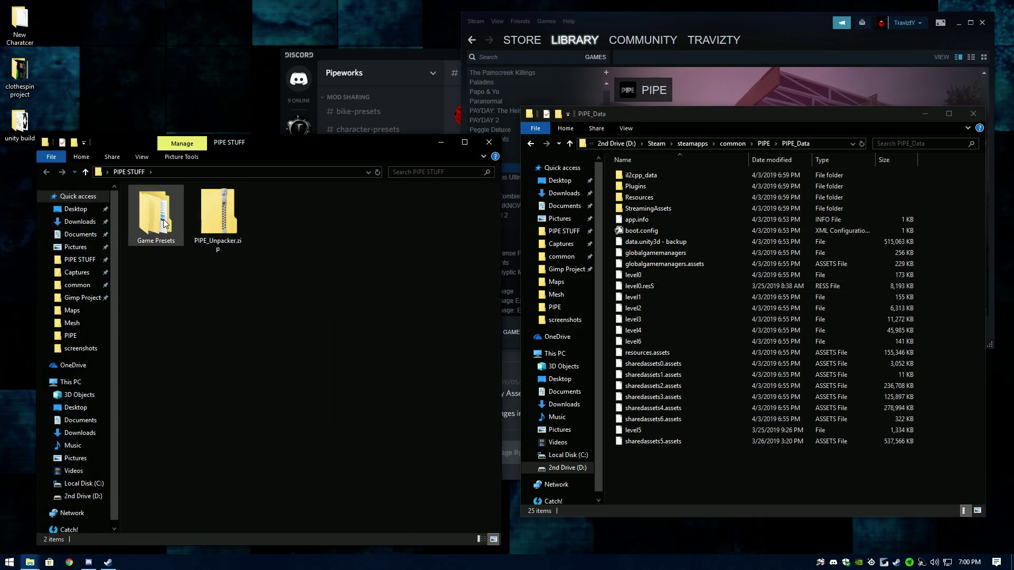
double_click(157, 214)
Create a new folder named 'ODL PARK' in Game Presets and open it
right_click(143, 249)
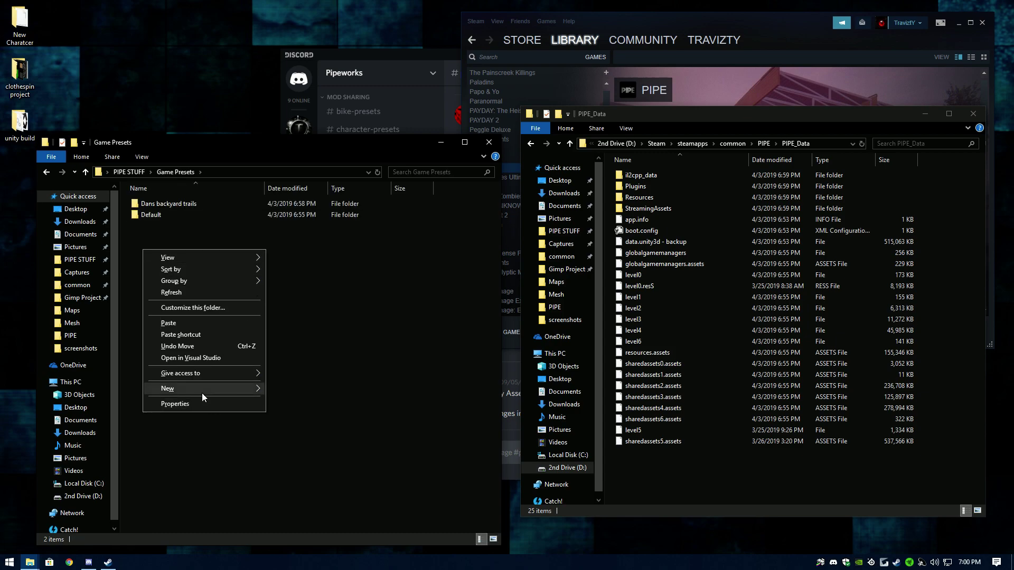
mouse_move(226, 391)
click(315, 391)
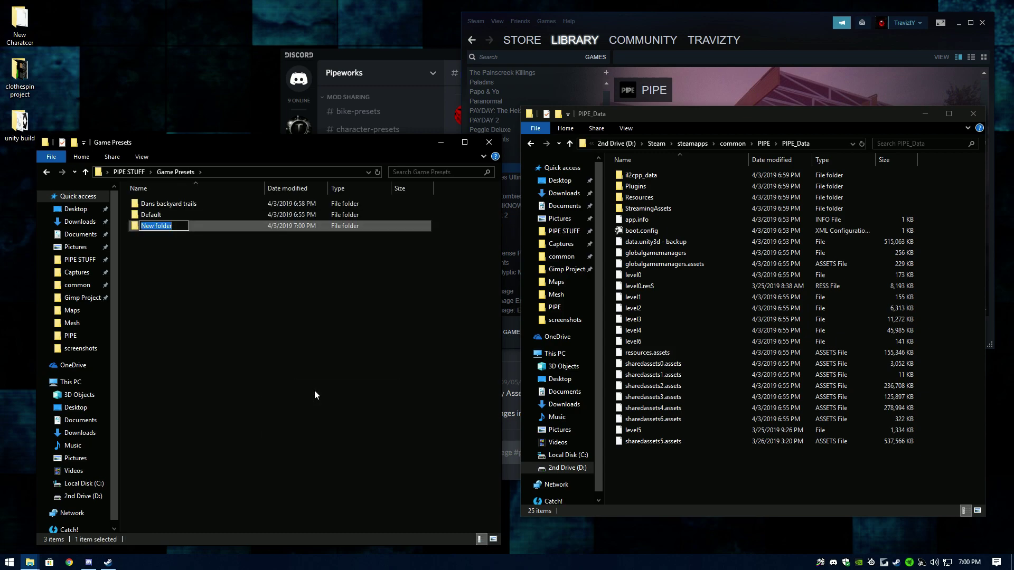
text(ODL PARK)
click(315, 391)
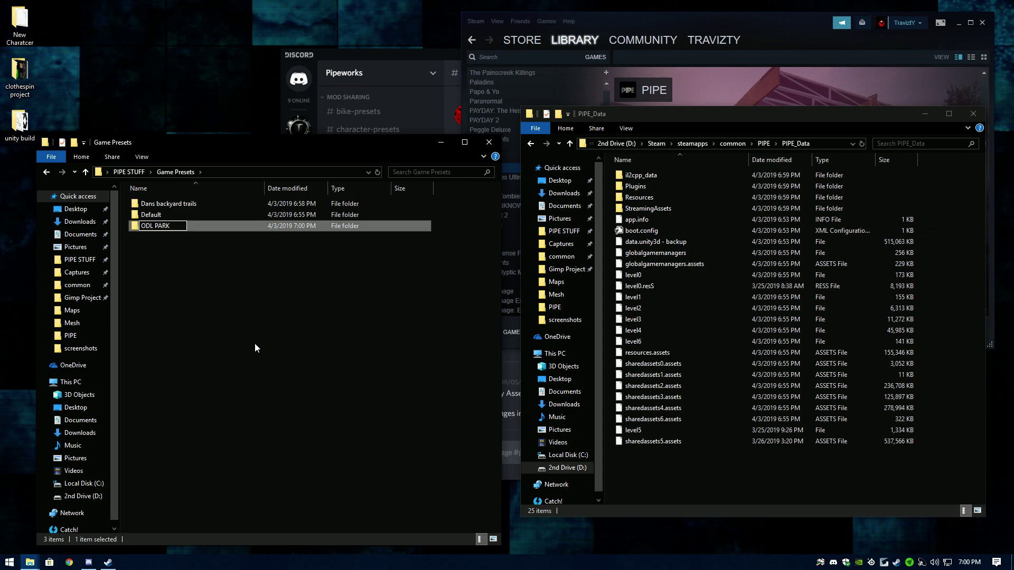
double_click(156, 225)
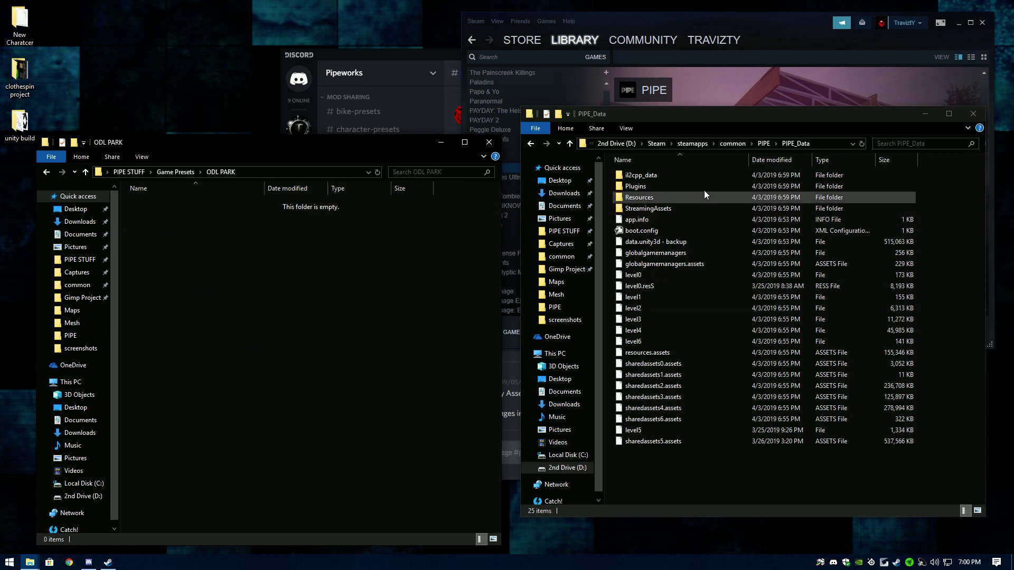
Copy the PIPE_Data folder from the PIPE game folder
click(763, 144)
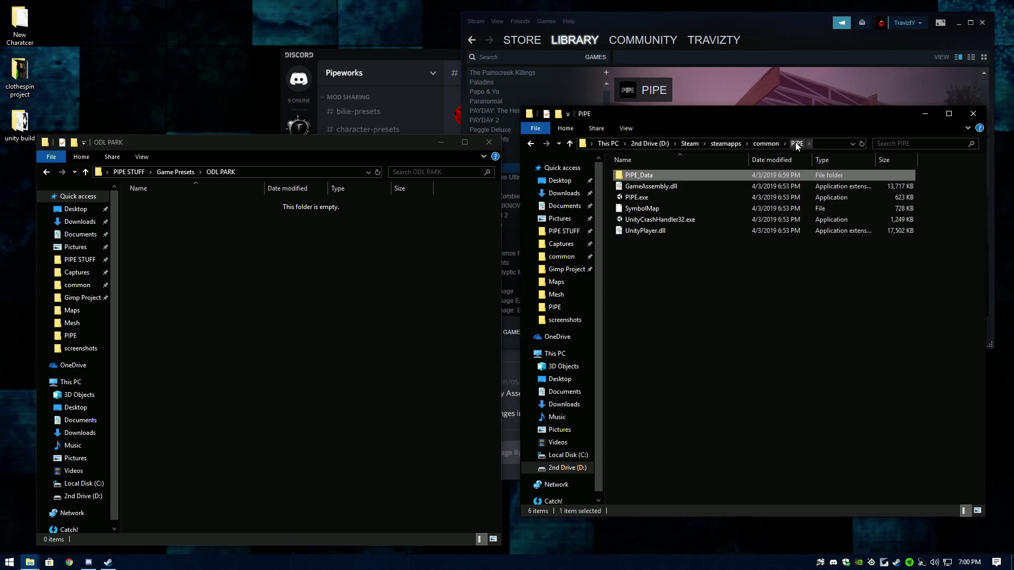
right_click(638, 175)
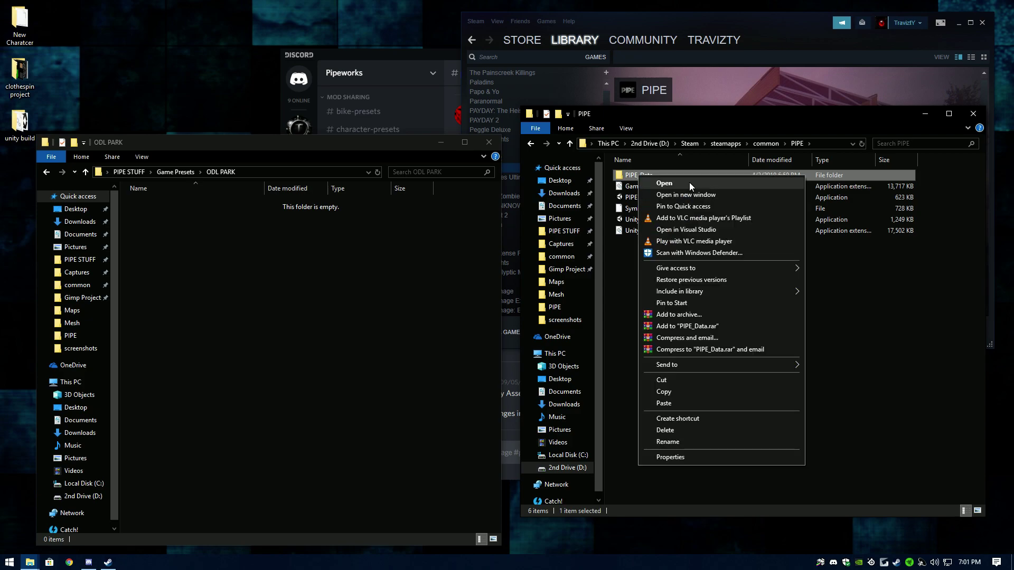
click(680, 393)
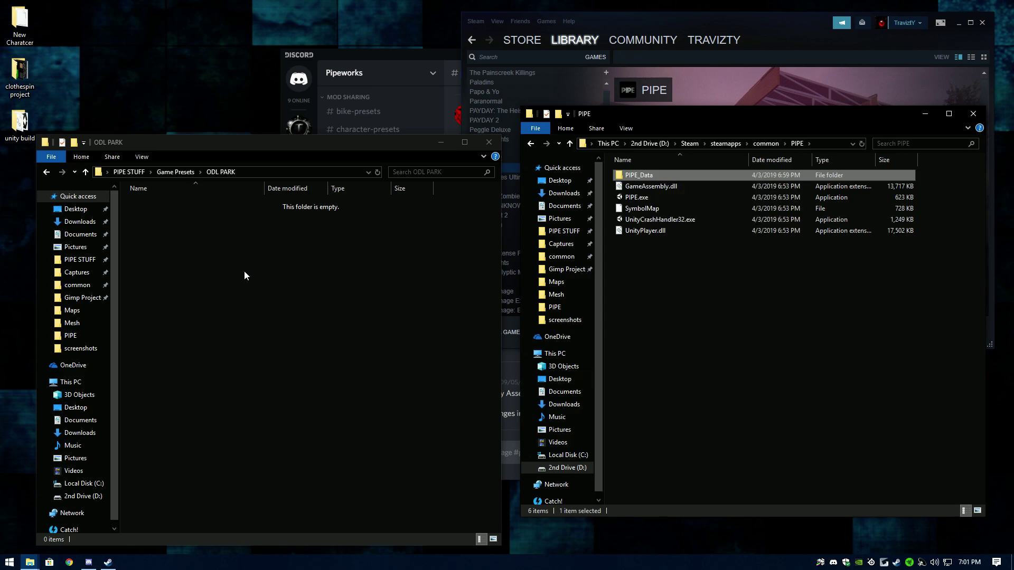